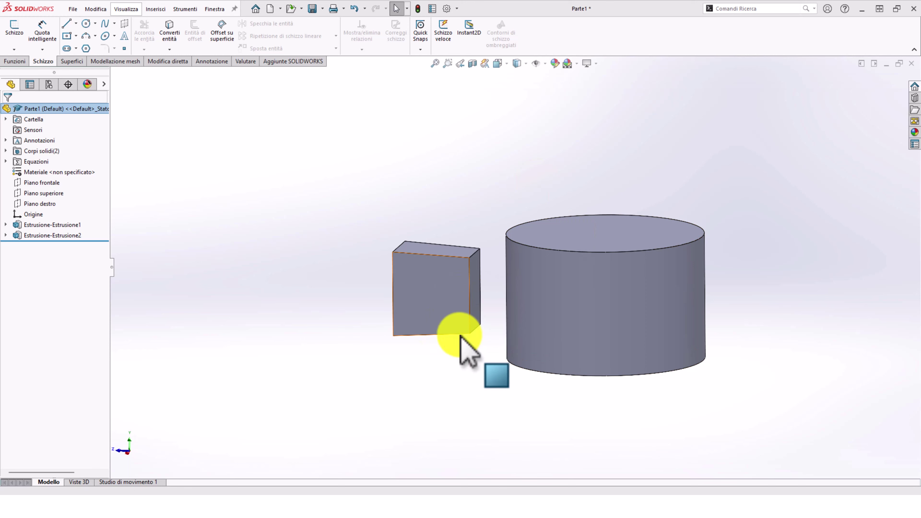
# - Orbit and zoom around the box and cylinder, briefly selecting the box's front face
pyautogui.moveTo(462, 340); pyautogui.dragTo(515, 267, button='middle')
pyautogui.scroll(-5, 496, 297)
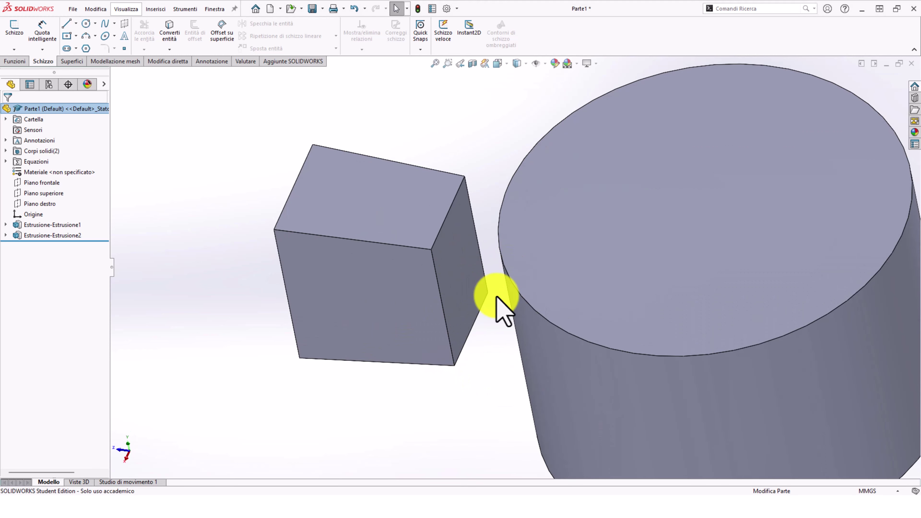
pyautogui.click(418, 274)
pyautogui.moveTo(417, 274)
pyautogui.mouseDown(button='middle')
pyautogui.moveTo(450, 279)
pyautogui.moveTo(456, 372)
pyautogui.mouseUp(button='middle')
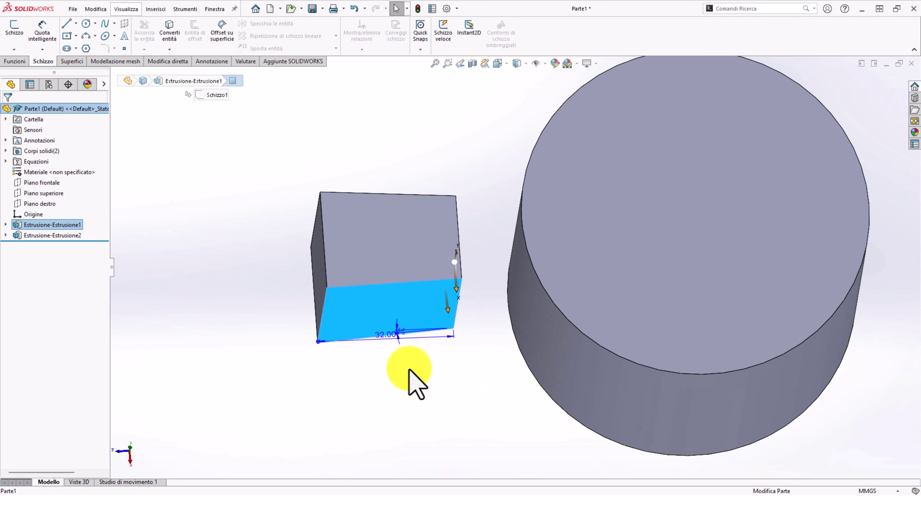
pyautogui.scroll(-3, 422, 349)
pyautogui.scroll(-4, 421, 348)
pyautogui.scroll(5, 420, 346)
pyautogui.moveTo(611, 324); pyautogui.dragTo(643, 222, button='middle')
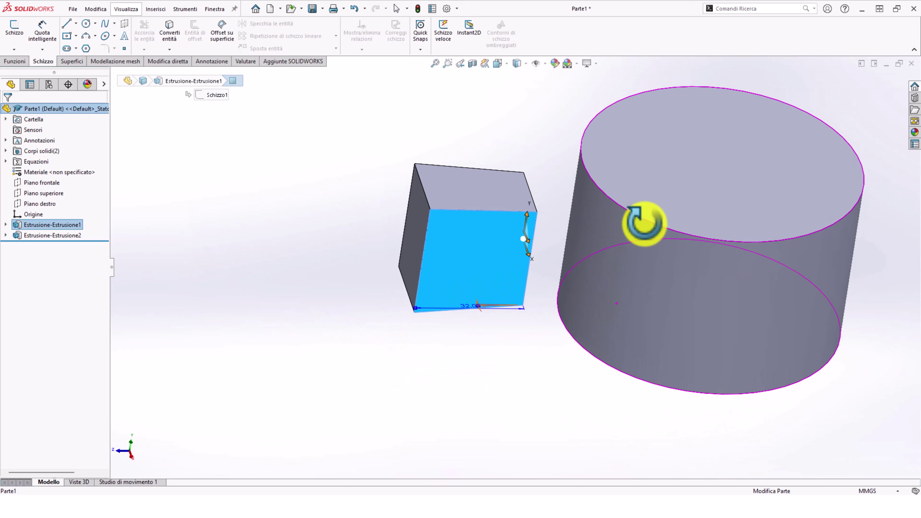
pyautogui.click(504, 144)
pyautogui.moveTo(504, 144)
pyautogui.mouseDown(button='middle')
pyautogui.moveTo(713, 314)
pyautogui.moveTo(623, 273)
pyautogui.moveTo(650, 257)
pyautogui.moveTo(512, 277)
pyautogui.mouseUp(button='middle')
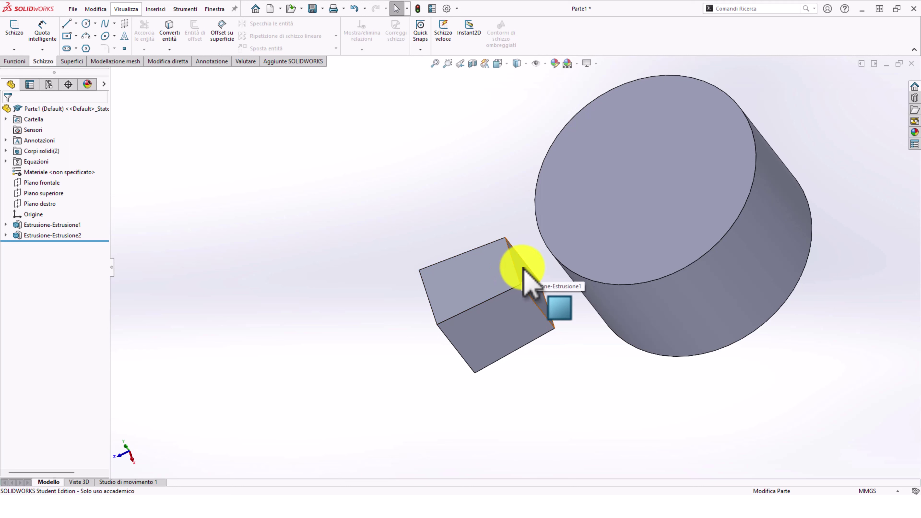
# - Select the box face nearest the cylinder, then reorient to view both bodies from above
pyautogui.click(523, 277)
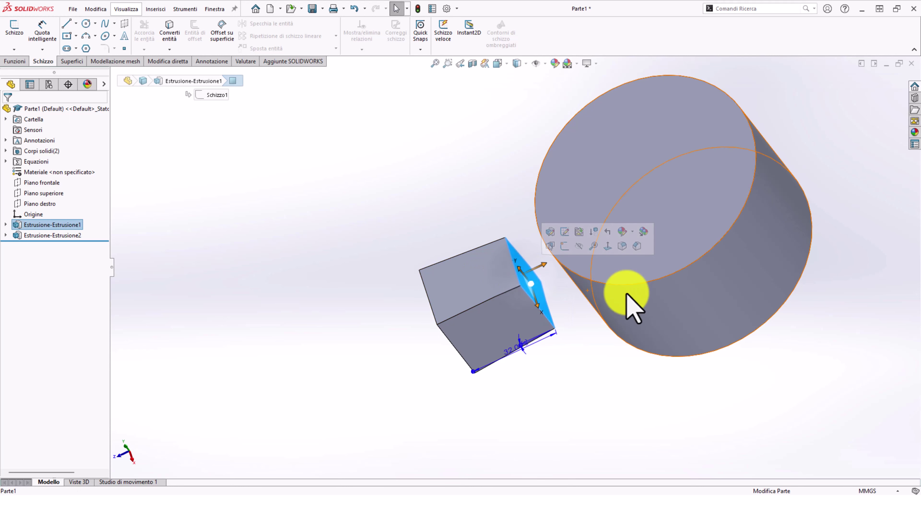
pyautogui.click(626, 294)
pyautogui.scroll(-2, 541, 293)
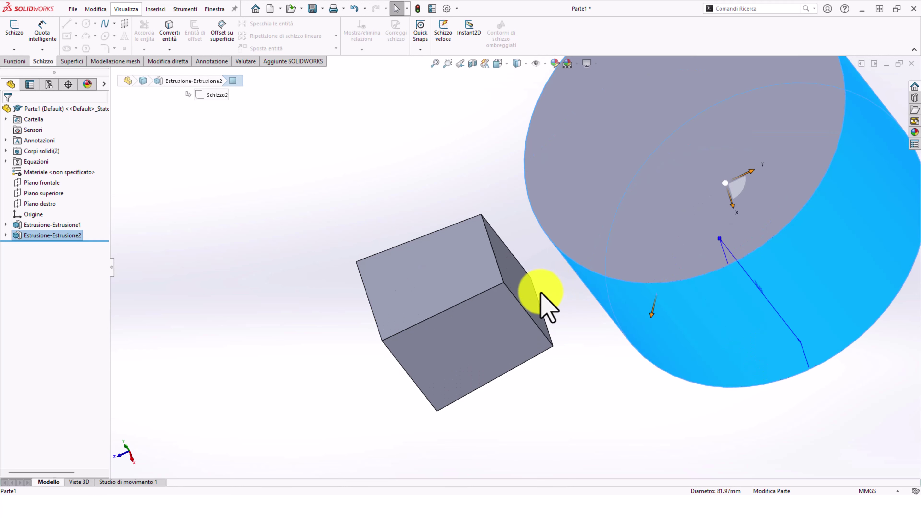
pyautogui.moveTo(540, 293)
pyautogui.mouseDown(button='middle')
pyautogui.moveTo(601, 242)
pyautogui.moveTo(535, 174)
pyautogui.mouseUp(button='middle')
pyautogui.moveTo(627, 257)
pyautogui.mouseDown(button='middle')
pyautogui.moveTo(538, 259)
pyautogui.moveTo(551, 272)
pyautogui.moveTo(532, 325)
pyautogui.mouseUp(button='middle')
pyautogui.press('Escape')
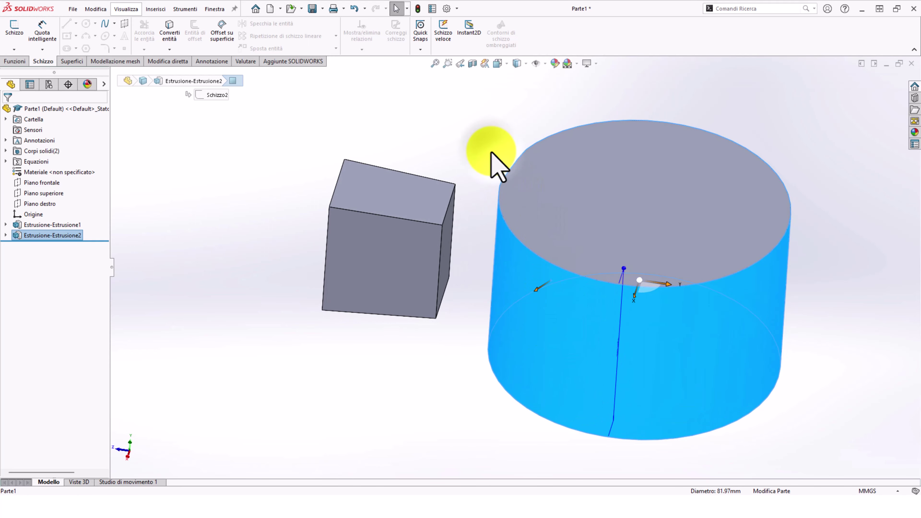
pyautogui.scroll(-2, 493, 212)
pyautogui.scroll(-2, 479, 228)
pyautogui.moveTo(479, 228)
pyautogui.mouseDown(button='middle')
pyautogui.moveTo(436, 215)
pyautogui.moveTo(431, 247)
pyautogui.mouseUp(button='middle')
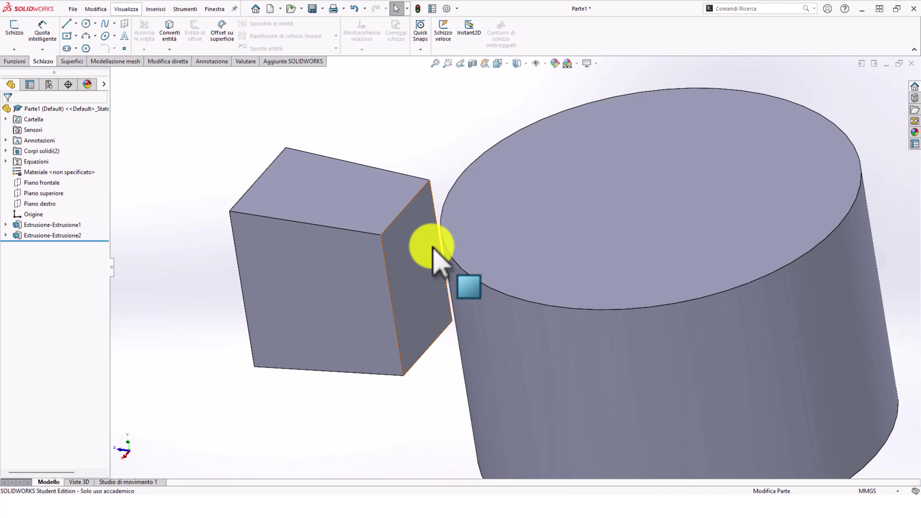
# - Delete the box face facing the cylinder using Delete and Patch
pyautogui.click(421, 251)
pyautogui.rightClick(406, 239)
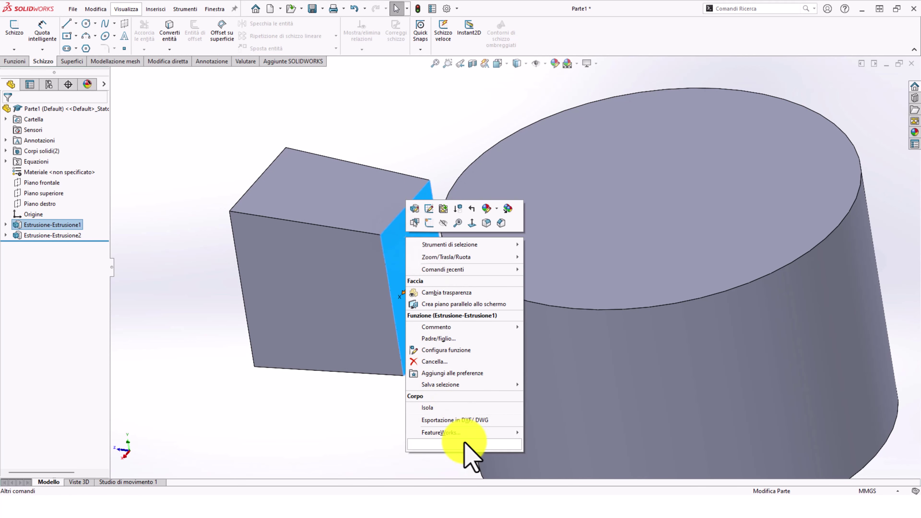
pyautogui.click(468, 449)
pyautogui.click(451, 395)
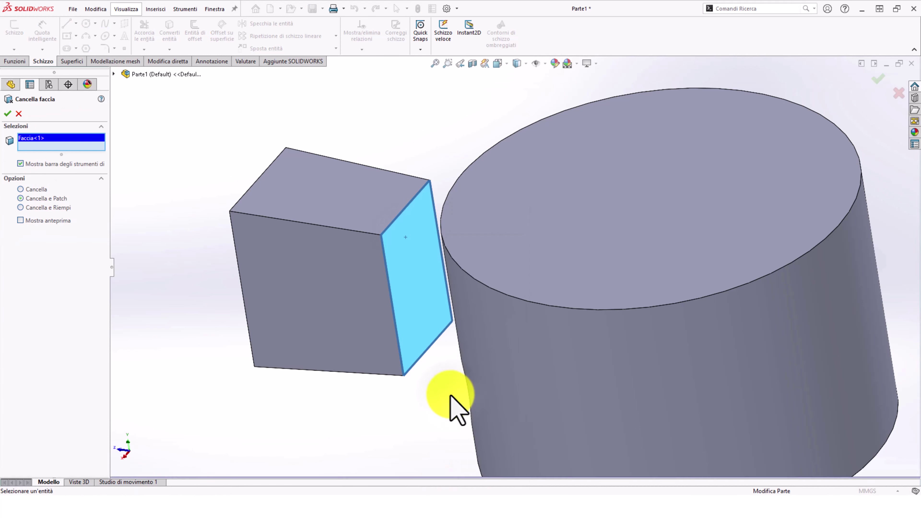
pyautogui.click(8, 113)
# - Edit and re-confirm the CancellaFaccia3 feature, then inspect the extended tapered bar
pyautogui.scroll(5, 390, 278)
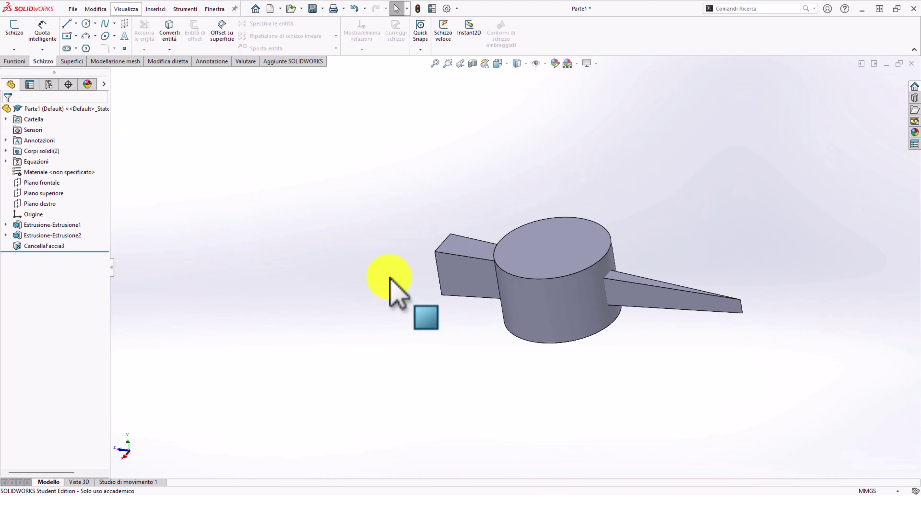
pyautogui.moveTo(534, 261)
pyautogui.mouseDown(button='middle')
pyautogui.moveTo(545, 227)
pyautogui.moveTo(530, 245)
pyautogui.moveTo(506, 228)
pyautogui.mouseUp(button='middle')
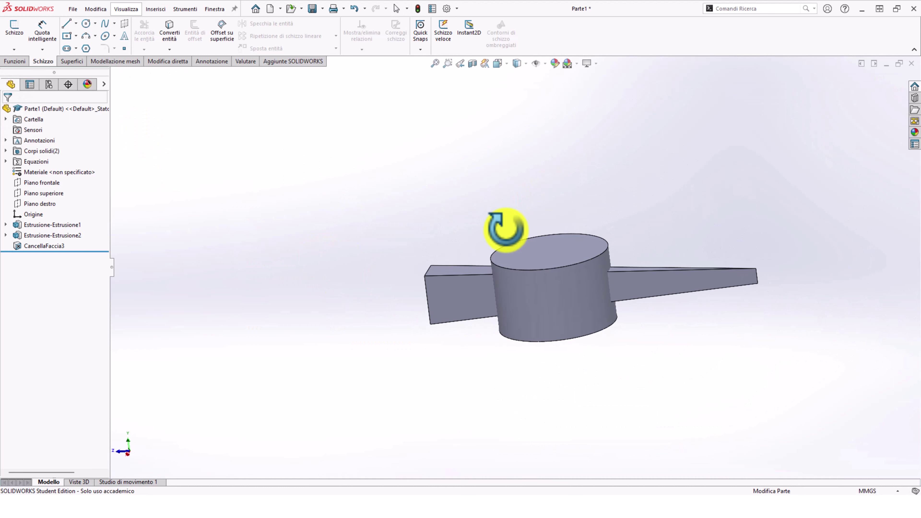
pyautogui.rightClick(53, 246)
pyautogui.click(90, 231)
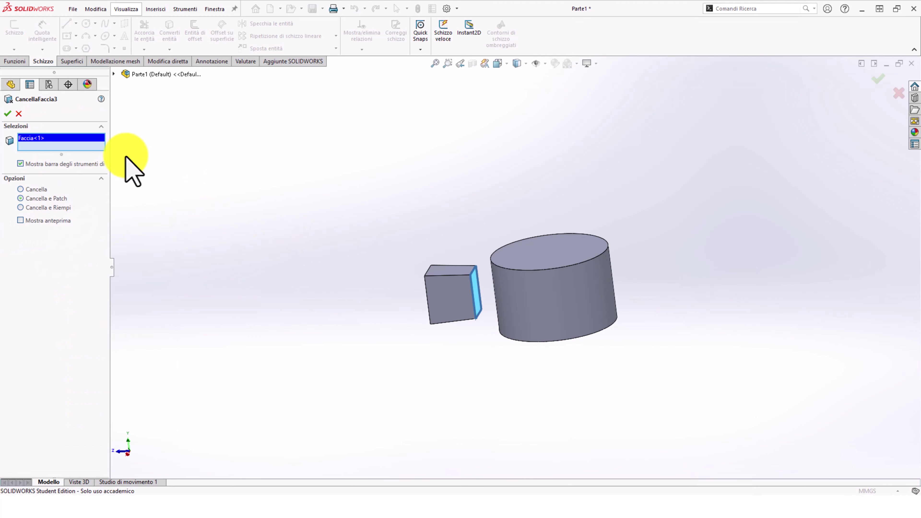
pyautogui.click(8, 114)
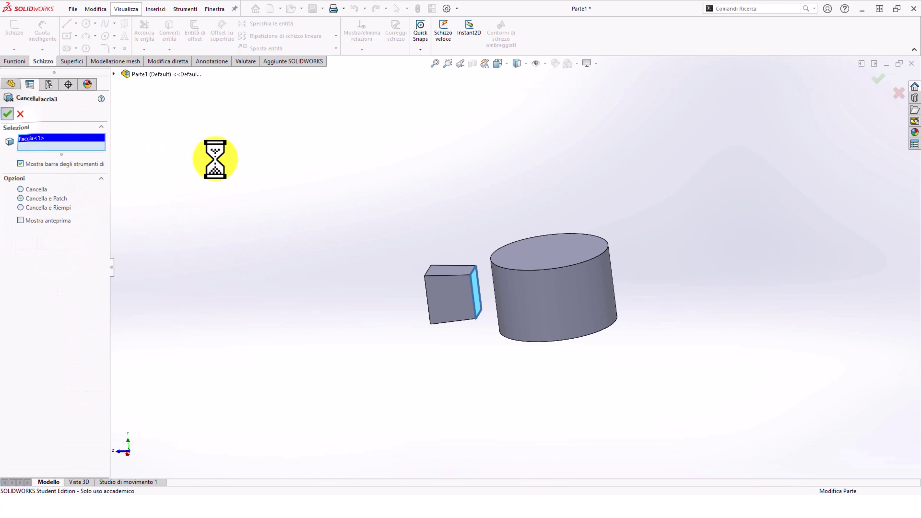
pyautogui.scroll(-5, 679, 313)
pyautogui.moveTo(678, 313)
pyautogui.mouseDown(button='middle')
pyautogui.moveTo(691, 359)
pyautogui.moveTo(709, 382)
pyautogui.moveTo(705, 364)
pyautogui.mouseUp(button='middle')
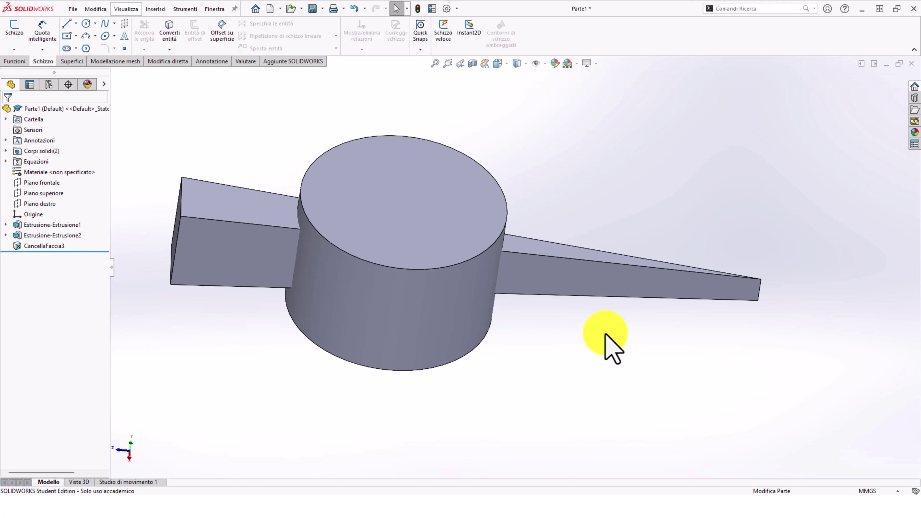
pyautogui.moveTo(605, 335)
pyautogui.mouseDown(button='middle')
pyautogui.moveTo(493, 277)
pyautogui.moveTo(469, 253)
pyautogui.mouseUp(button='middle')
pyautogui.scroll(-3, 493, 233)
pyautogui.scroll(-3, 500, 265)
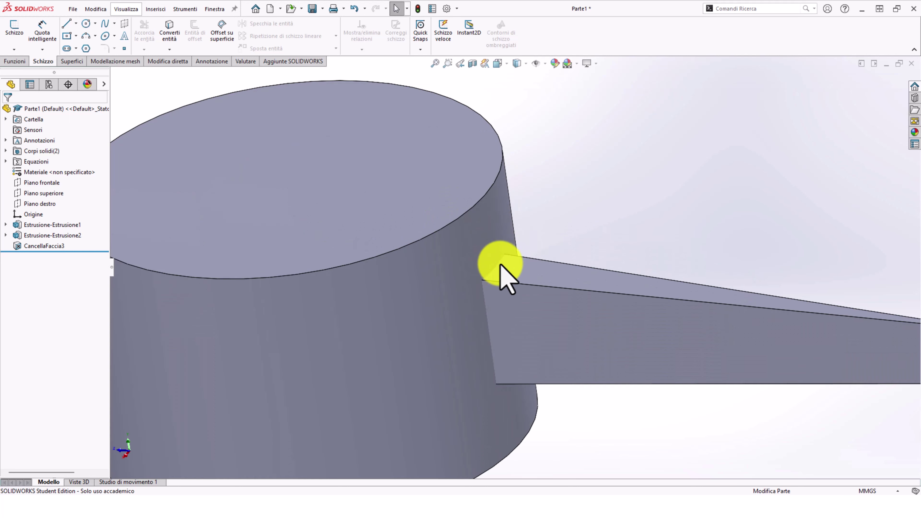
pyautogui.click(502, 267)
pyautogui.scroll(5, 513, 319)
pyautogui.moveTo(504, 308)
pyautogui.mouseDown(button='middle')
pyautogui.moveTo(542, 365)
pyautogui.moveTo(529, 444)
pyautogui.moveTo(526, 301)
pyautogui.moveTo(460, 329)
pyautogui.moveTo(492, 376)
pyautogui.mouseUp(button='middle')
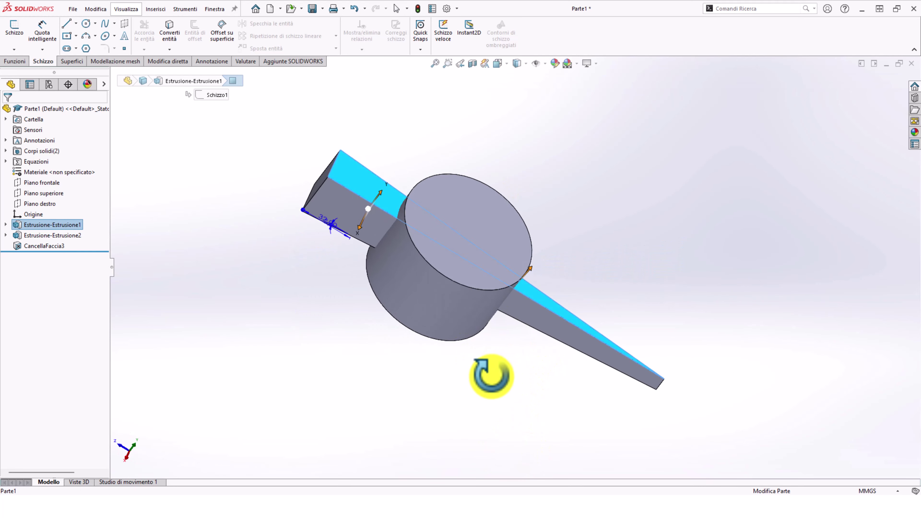
pyautogui.scroll(-3, 522, 293)
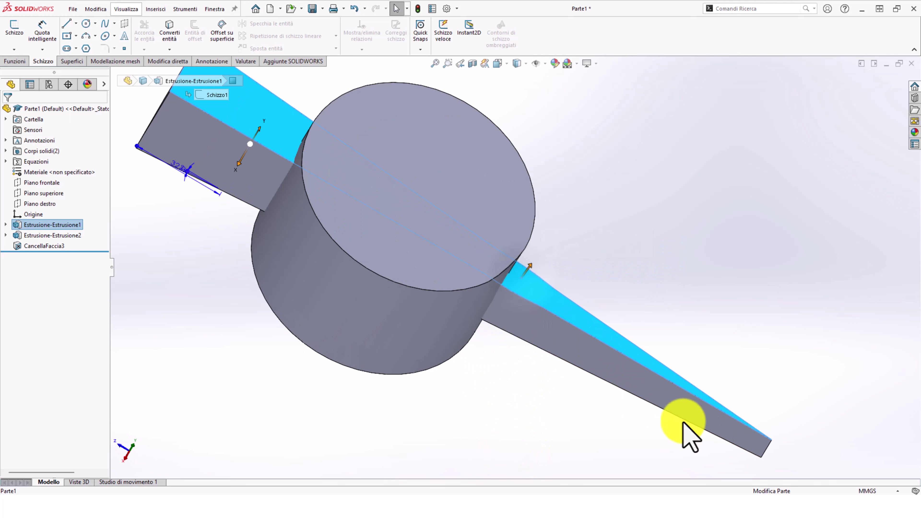
pyautogui.scroll(3, 564, 324)
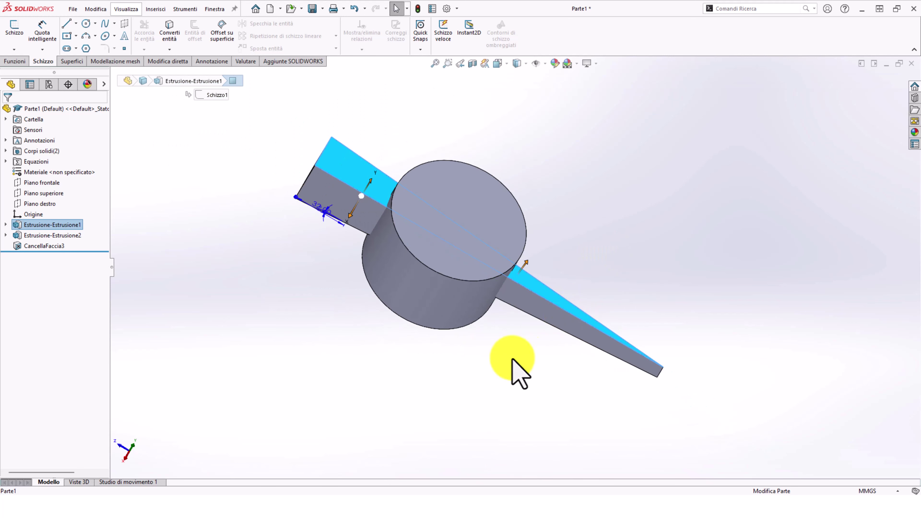
pyautogui.moveTo(514, 367)
pyautogui.mouseDown(button='middle')
pyautogui.moveTo(565, 212)
pyautogui.moveTo(529, 340)
pyautogui.mouseUp(button='middle')
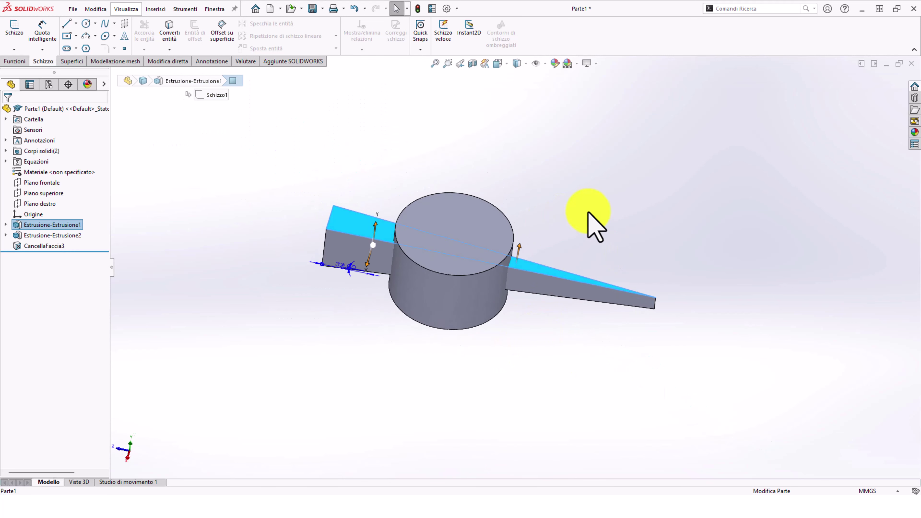
pyautogui.scroll(-2, 533, 265)
pyautogui.click(516, 272)
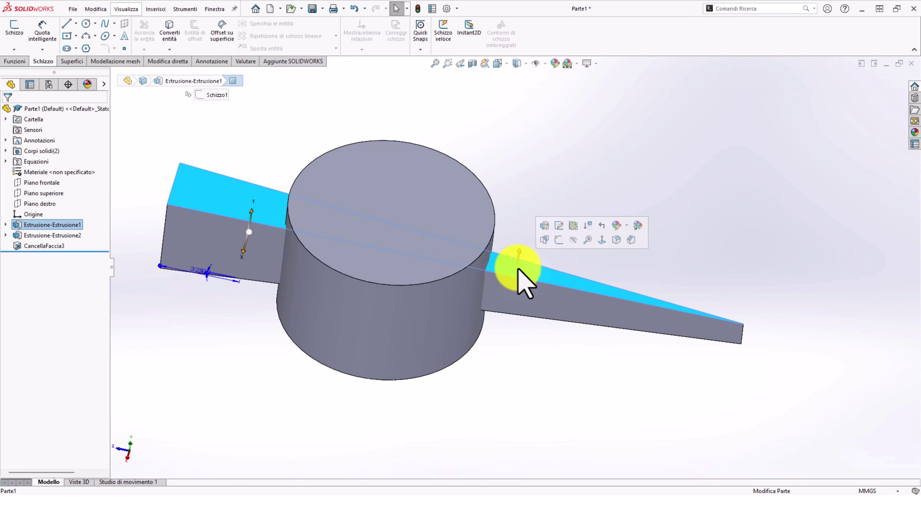
# - Sketch on the bar's top face, converting the cylinder's circular edge and the bar outline
pyautogui.click(559, 240)
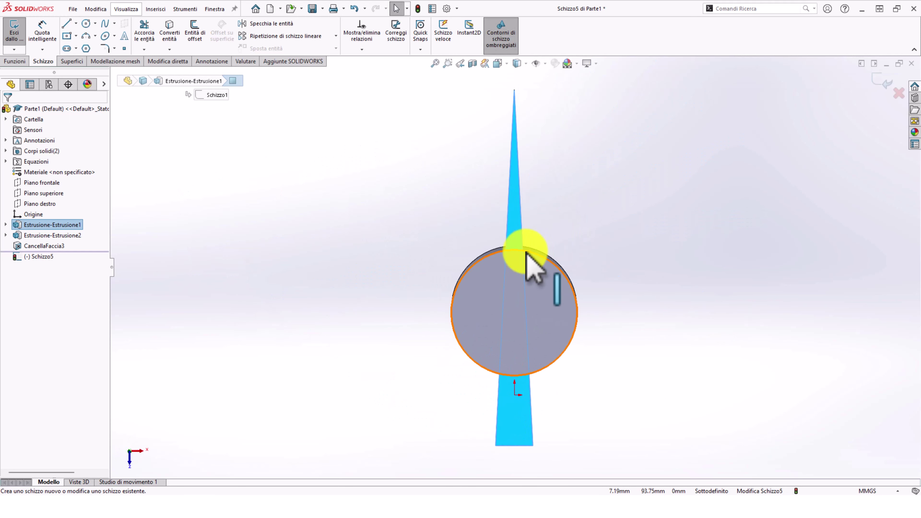
pyautogui.click(525, 251)
pyautogui.click(169, 31)
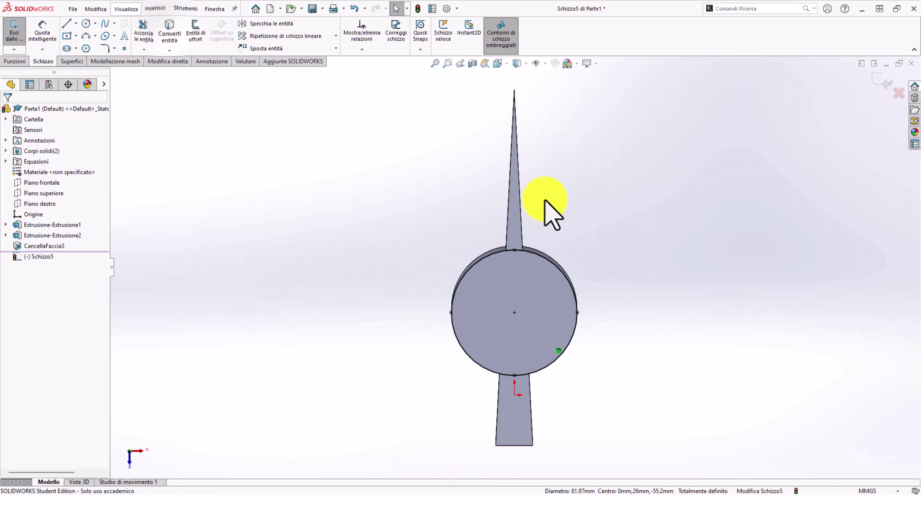
pyautogui.moveTo(544, 206)
pyautogui.mouseDown(button='middle')
pyautogui.moveTo(592, 76)
pyautogui.moveTo(514, 241)
pyautogui.moveTo(682, 275)
pyautogui.mouseUp(button='middle')
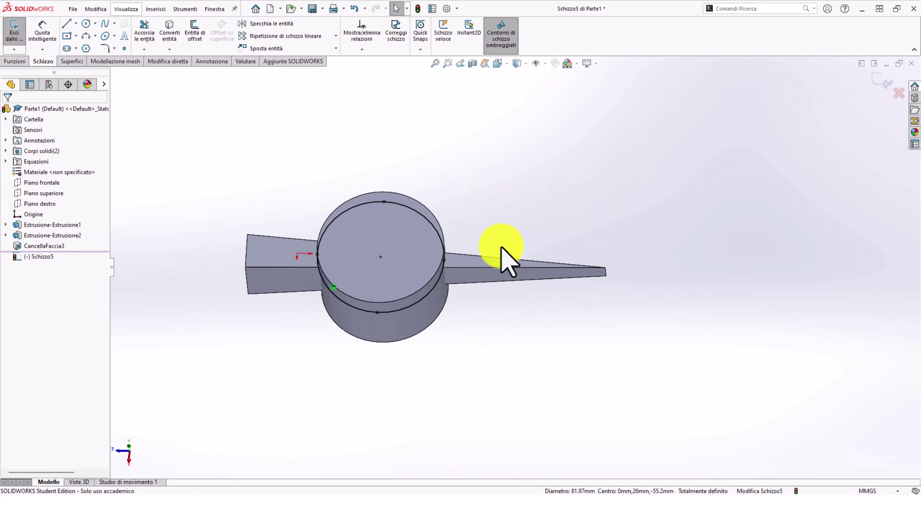
pyautogui.click(476, 262)
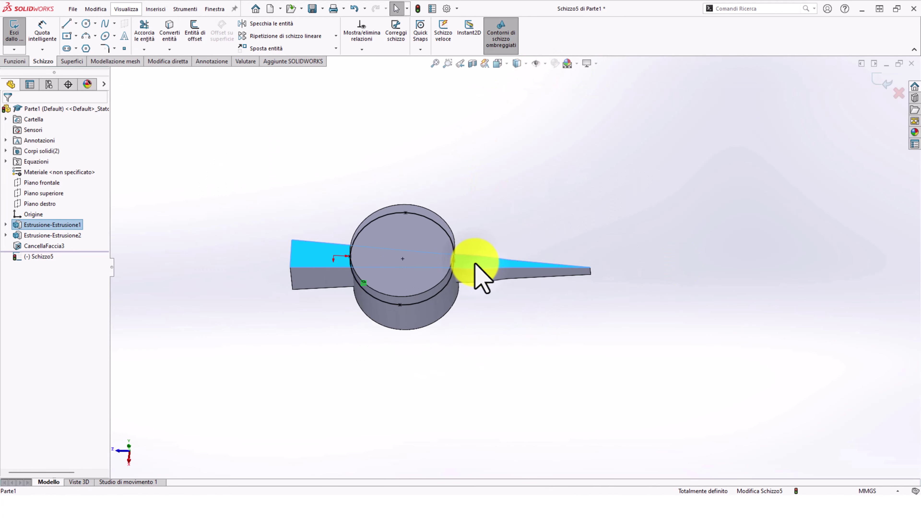
pyautogui.click(169, 33)
pyautogui.scroll(-3, 452, 206)
pyautogui.scroll(4, 390, 185)
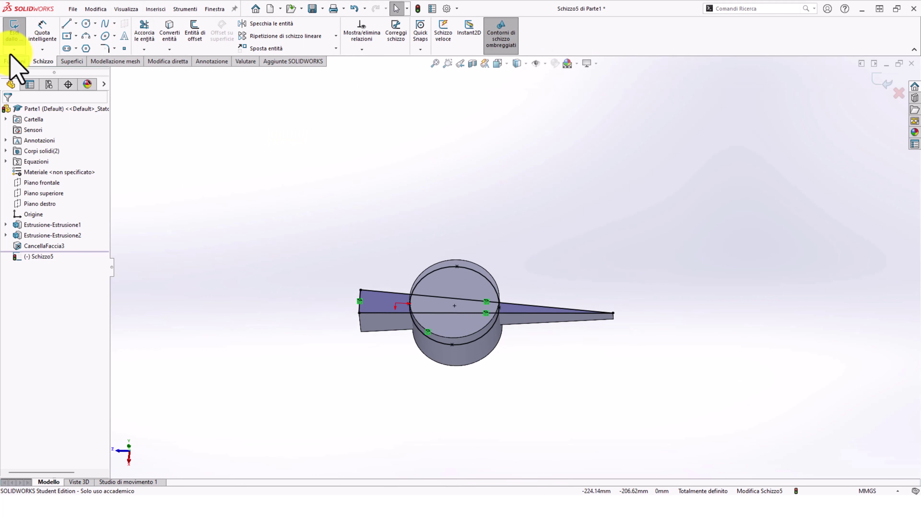
pyautogui.click(17, 61)
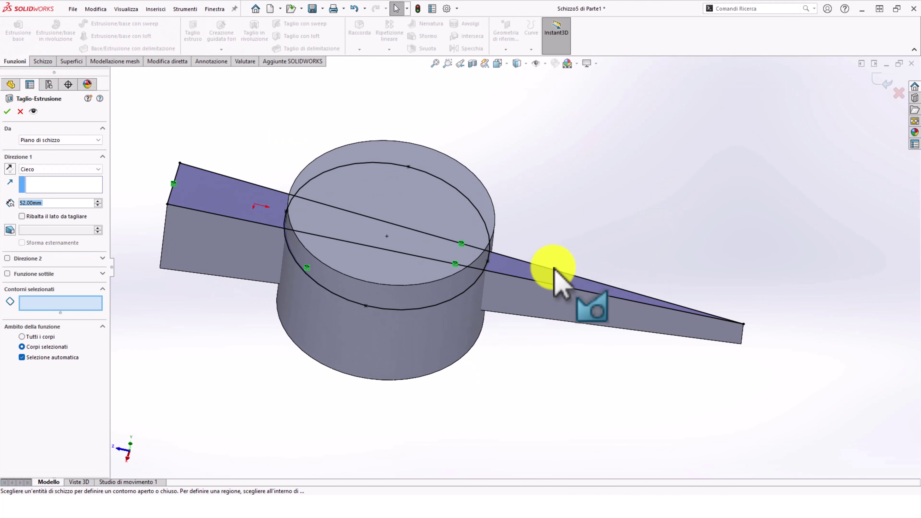
# - Extrude-cut the bar region with a Through All (Passante) depth
pyautogui.click(518, 271)
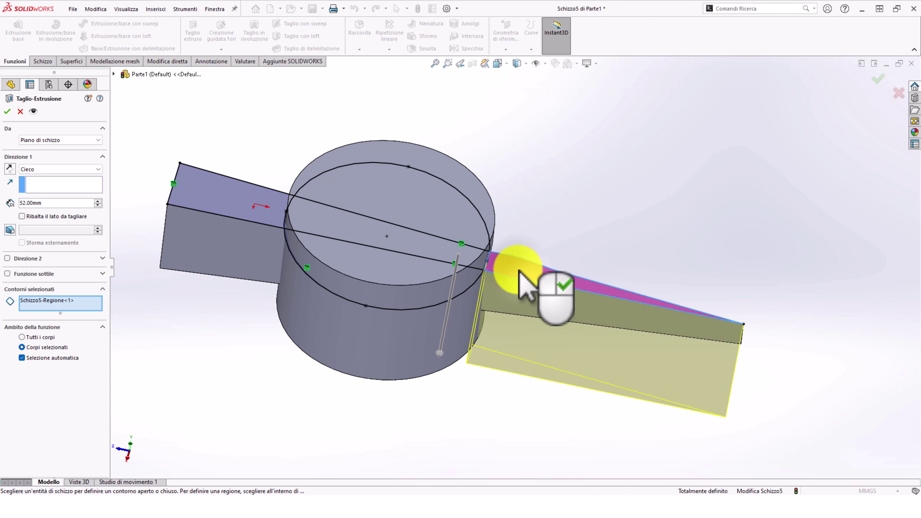
pyautogui.click(31, 169)
pyautogui.click(31, 184)
pyautogui.click(7, 111)
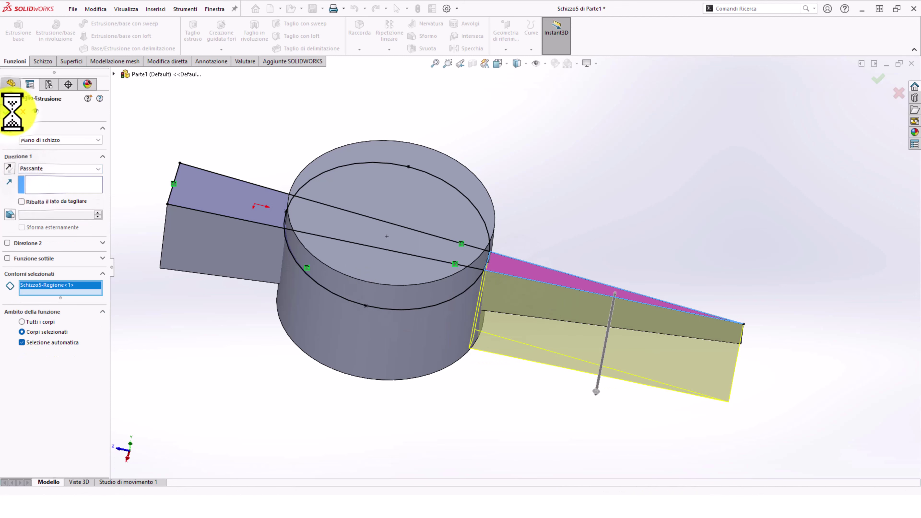
pyautogui.moveTo(592, 227)
pyautogui.mouseDown(button='middle')
pyautogui.moveTo(538, 62)
pyautogui.moveTo(509, 65)
pyautogui.moveTo(567, 152)
pyautogui.moveTo(571, 282)
pyautogui.moveTo(573, 266)
pyautogui.mouseUp(button='middle')
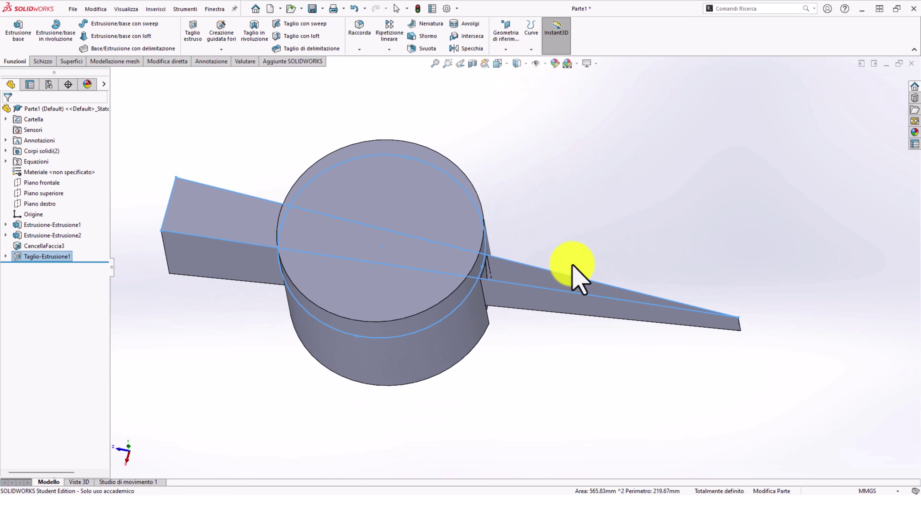
# - Expand Taglio-Estrusione1 and reopen its sketch Schizzo5 for editing
pyautogui.click(5, 256)
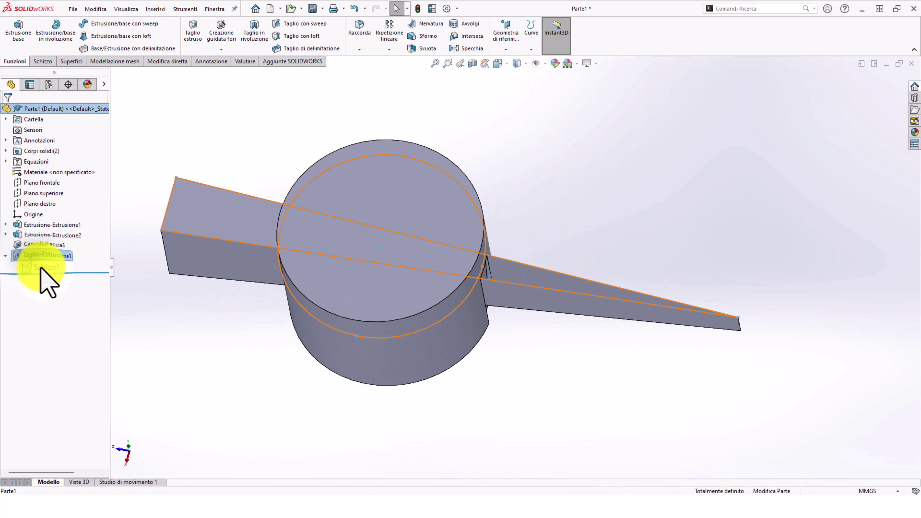
pyautogui.click(54, 240)
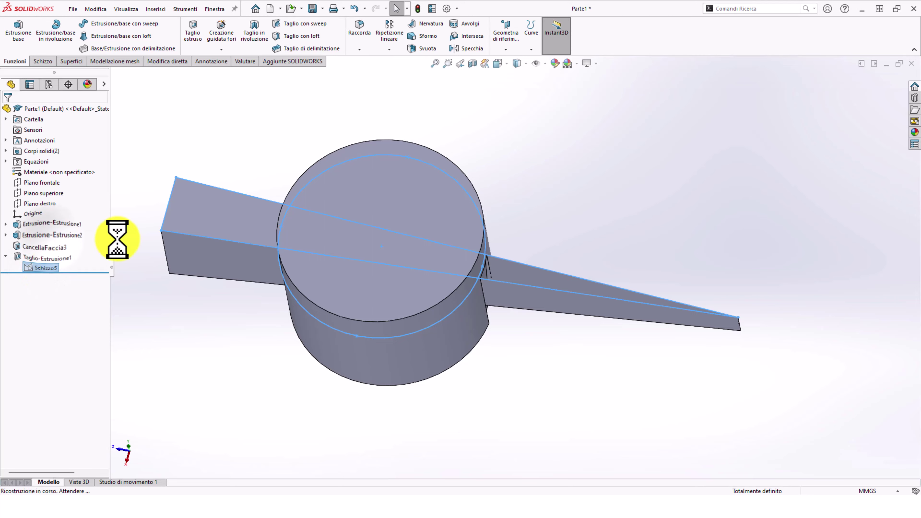
pyautogui.moveTo(558, 225)
pyautogui.mouseDown(button='middle')
pyautogui.moveTo(526, 208)
pyautogui.moveTo(386, 181)
pyautogui.moveTo(409, 366)
pyautogui.moveTo(440, 269)
pyautogui.moveTo(421, 210)
pyautogui.moveTo(395, 222)
pyautogui.mouseUp(button='middle')
pyautogui.scroll(5, 421, 283)
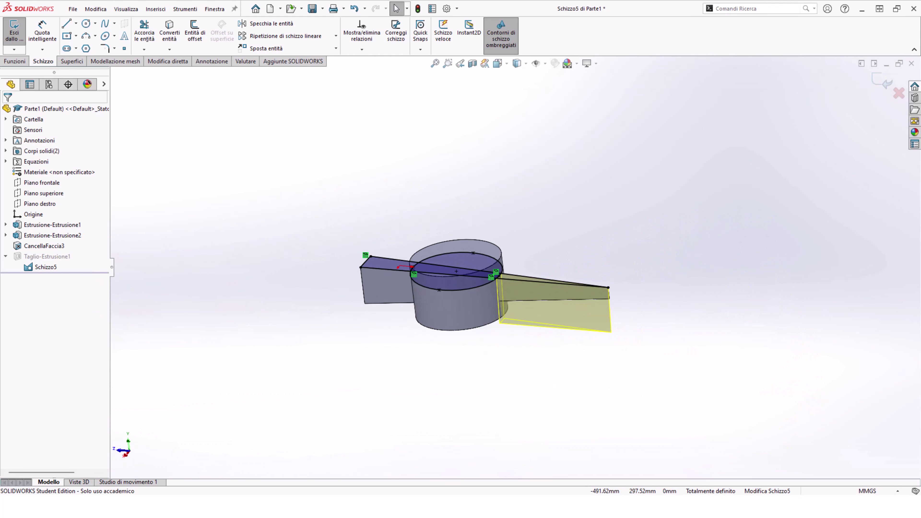
# - Exit the sketch and edit Taglio-Estrusione1 so it no longer cuts the cylinder body
pyautogui.click(884, 94)
pyautogui.click(46, 256)
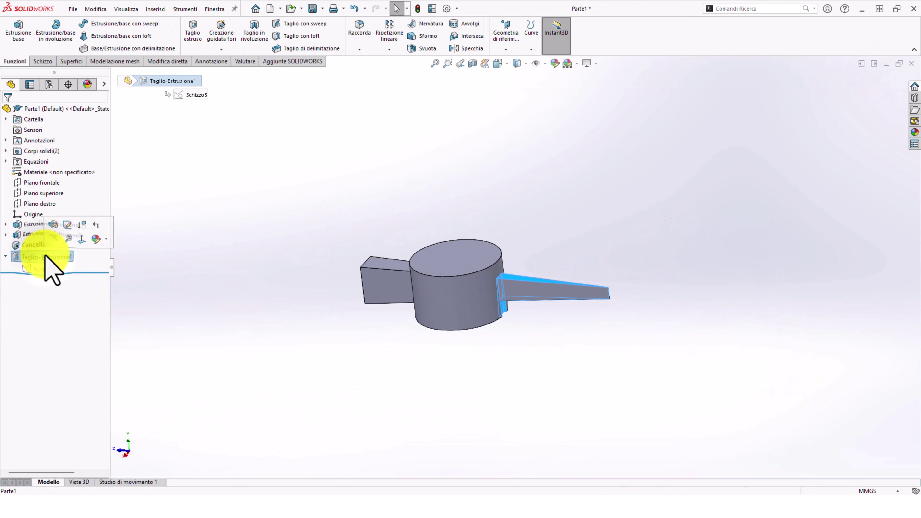
pyautogui.click(56, 221)
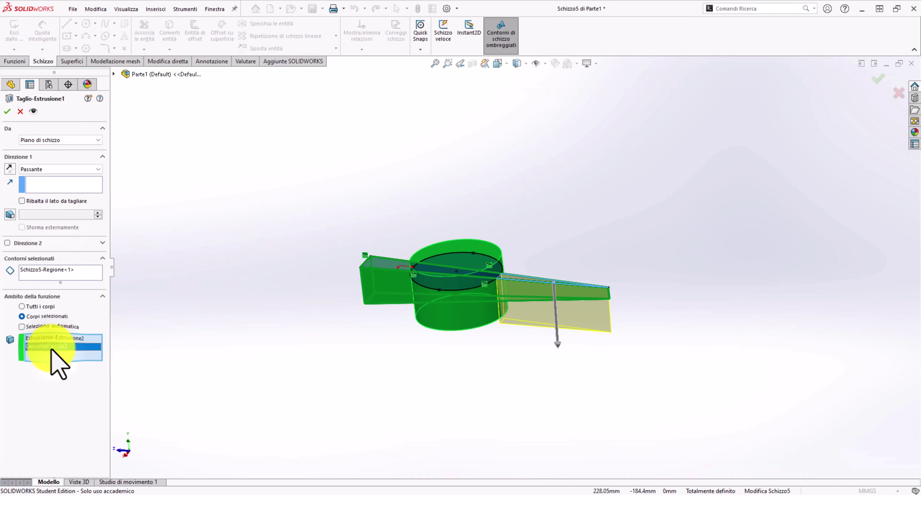
pyautogui.click(452, 319)
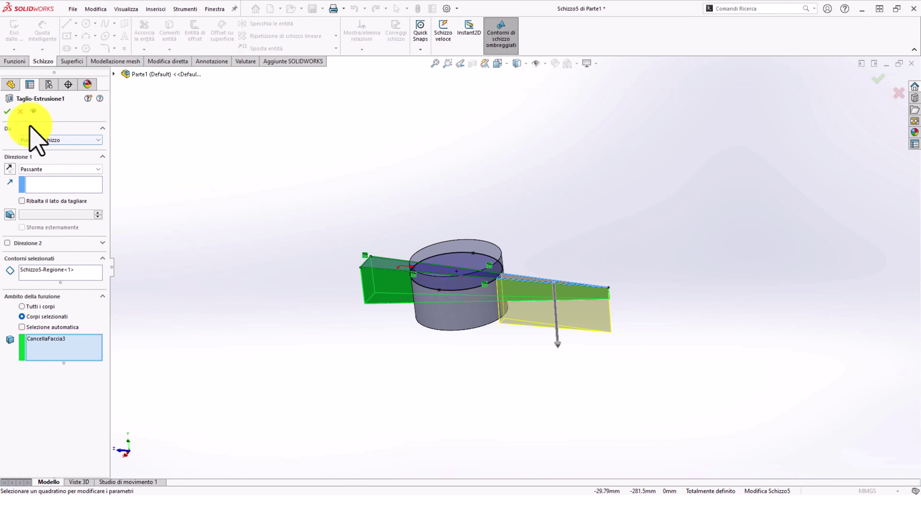
pyautogui.click(10, 111)
pyautogui.moveTo(524, 298)
pyautogui.mouseDown(button='middle')
pyautogui.moveTo(487, 313)
pyautogui.moveTo(470, 402)
pyautogui.moveTo(500, 288)
pyautogui.mouseUp(button='middle')
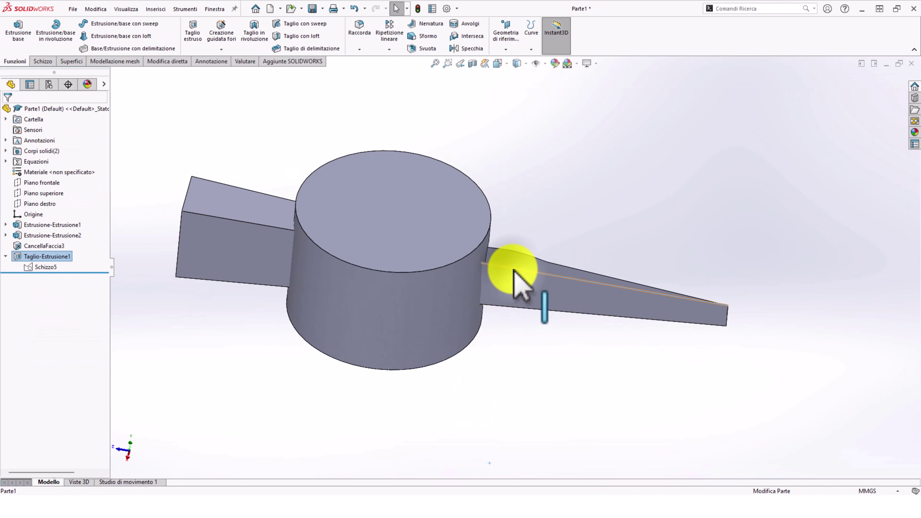
# - Revise the cut's contour and bodies-to-cut list, then accept the rebuilt Taglio-Estrusione1
pyautogui.click(515, 281)
pyautogui.click(47, 256)
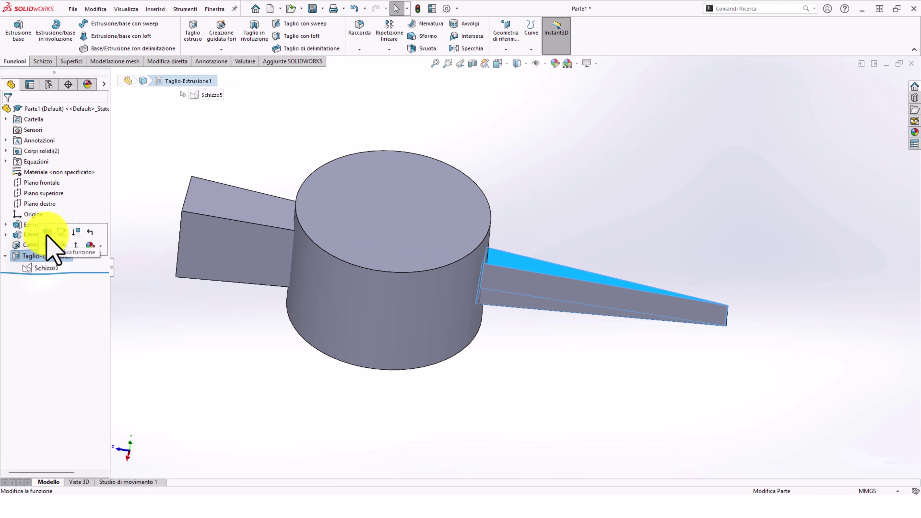
pyautogui.click(78, 241)
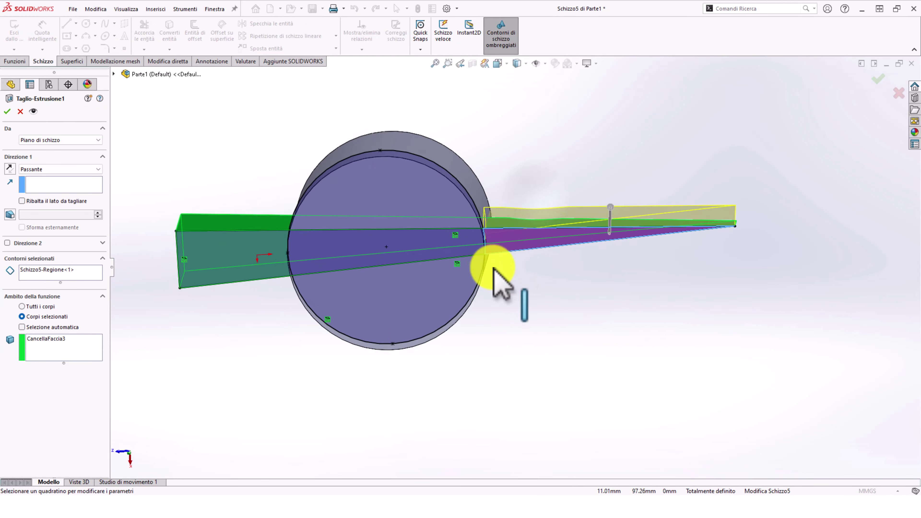
pyautogui.hotkey('ctrl', '8')
pyautogui.scroll(-3, 619, 228)
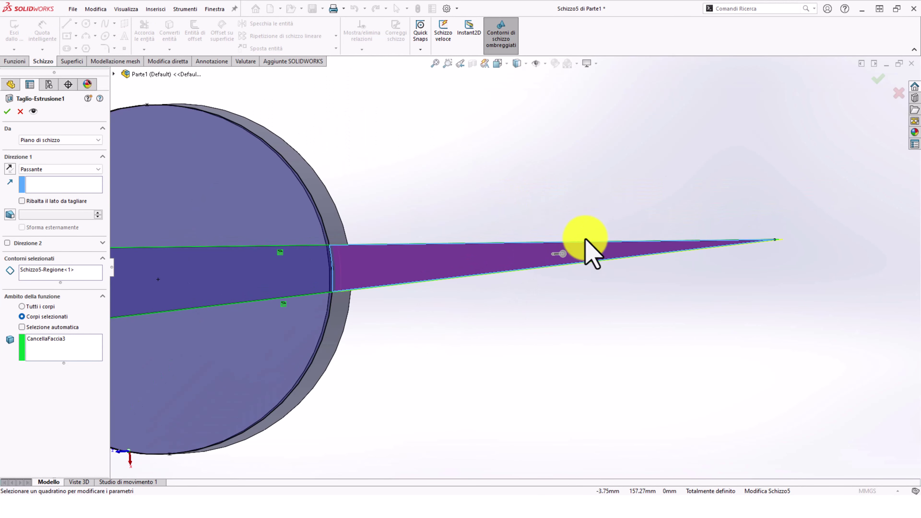
pyautogui.moveTo(586, 247)
pyautogui.mouseDown(button='middle')
pyautogui.moveTo(479, 295)
pyautogui.moveTo(484, 283)
pyautogui.moveTo(475, 277)
pyautogui.mouseUp(button='middle')
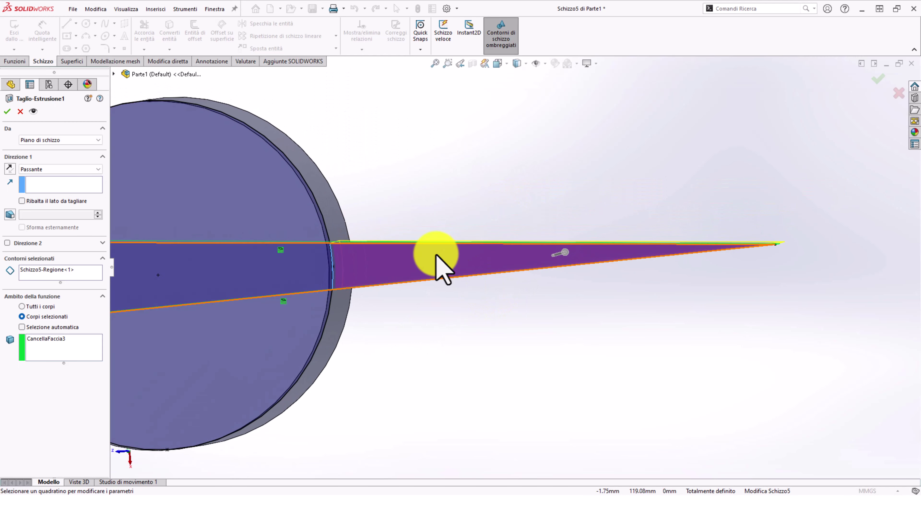
pyautogui.click(64, 269)
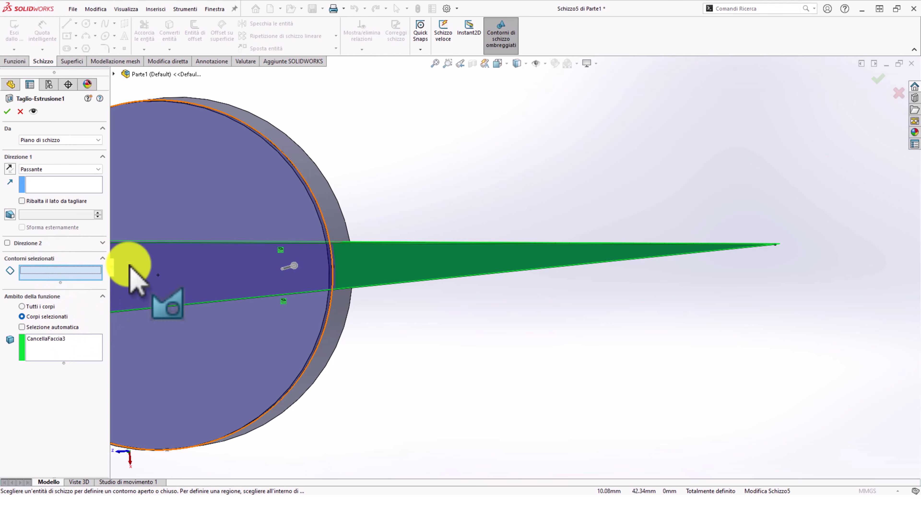
pyautogui.moveTo(134, 268)
pyautogui.mouseDown(button='middle')
pyautogui.moveTo(278, 209)
pyautogui.moveTo(283, 133)
pyautogui.moveTo(290, 232)
pyautogui.moveTo(381, 215)
pyautogui.mouseUp(button='middle')
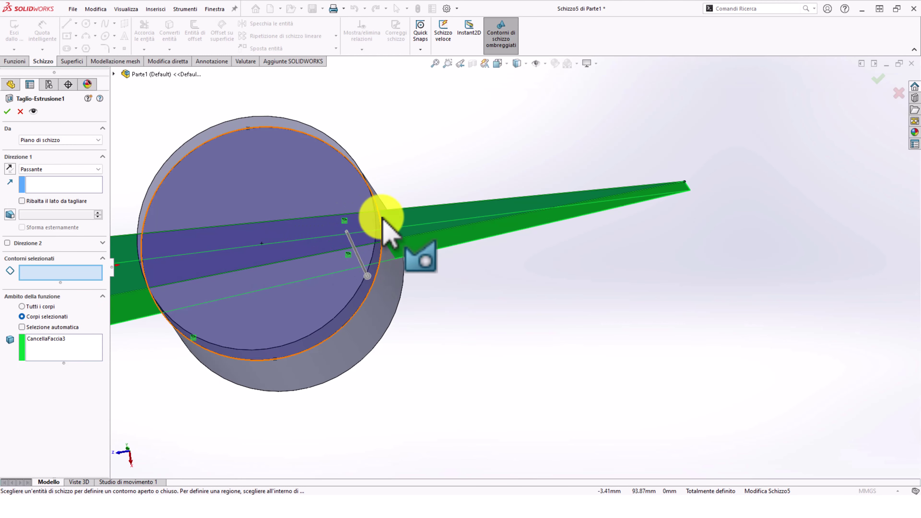
pyautogui.click(53, 342)
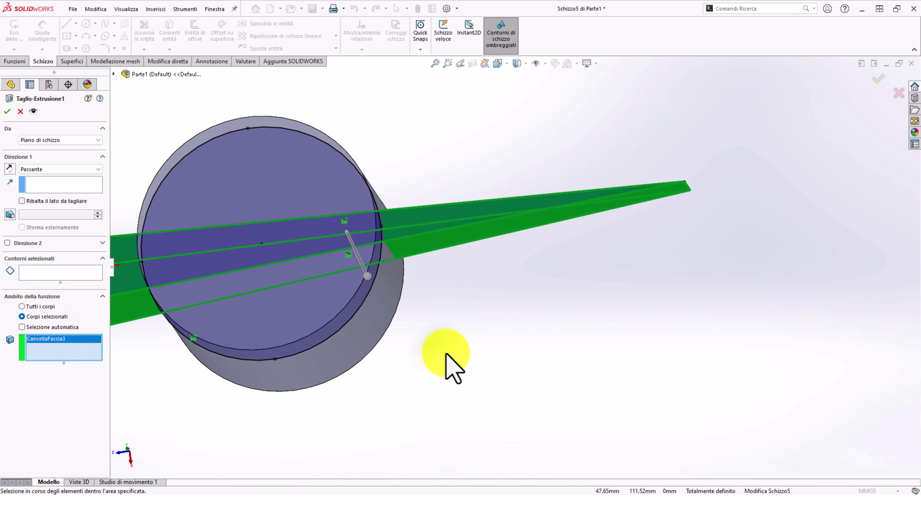
pyautogui.scroll(3, 443, 352)
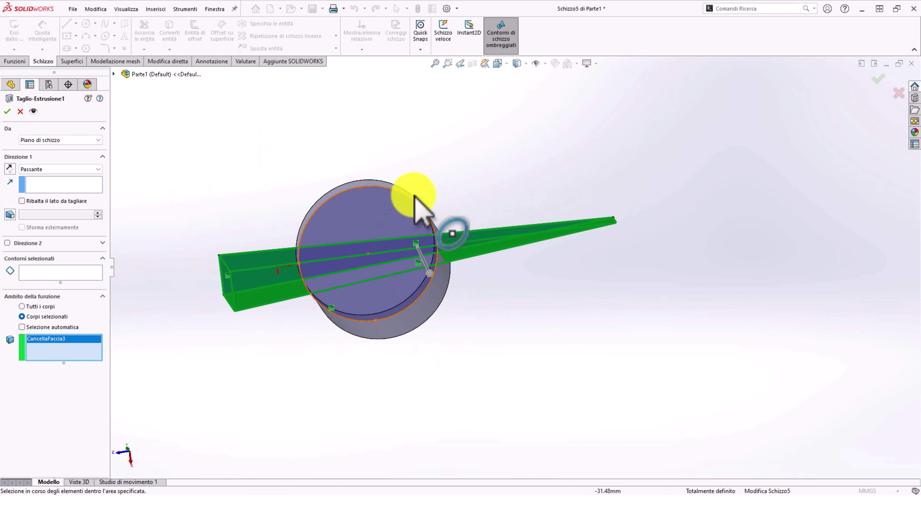
pyautogui.click(15, 112)
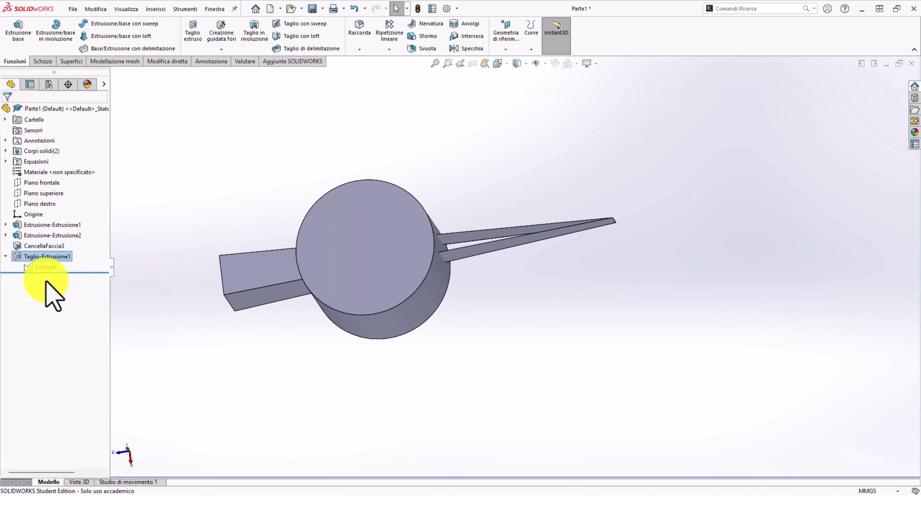
# - In Schizzo5, draw a three-line outline up from the circle, across, and back down onto it
pyautogui.click(205, 349)
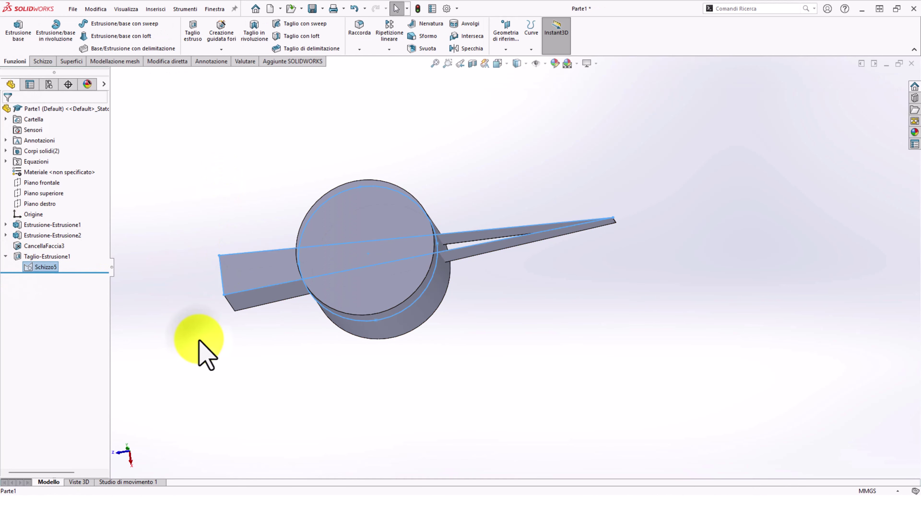
pyautogui.click(55, 236)
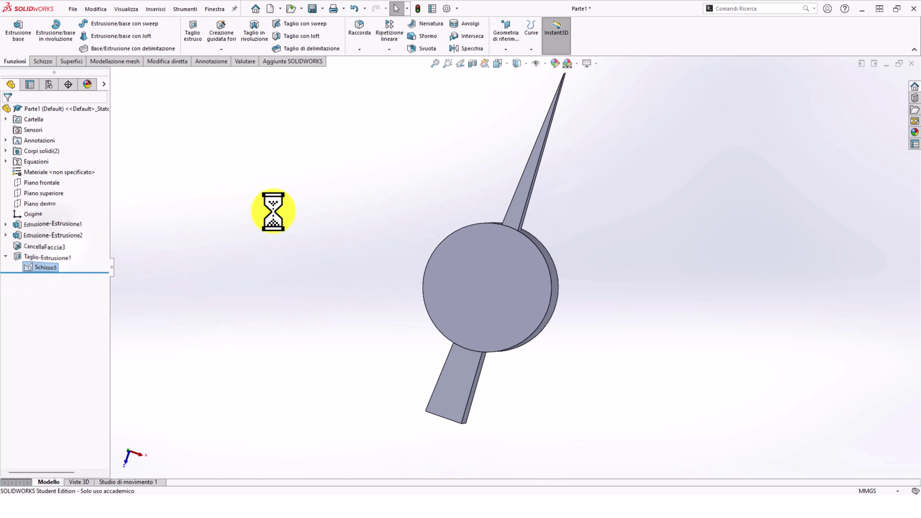
pyautogui.click(65, 24)
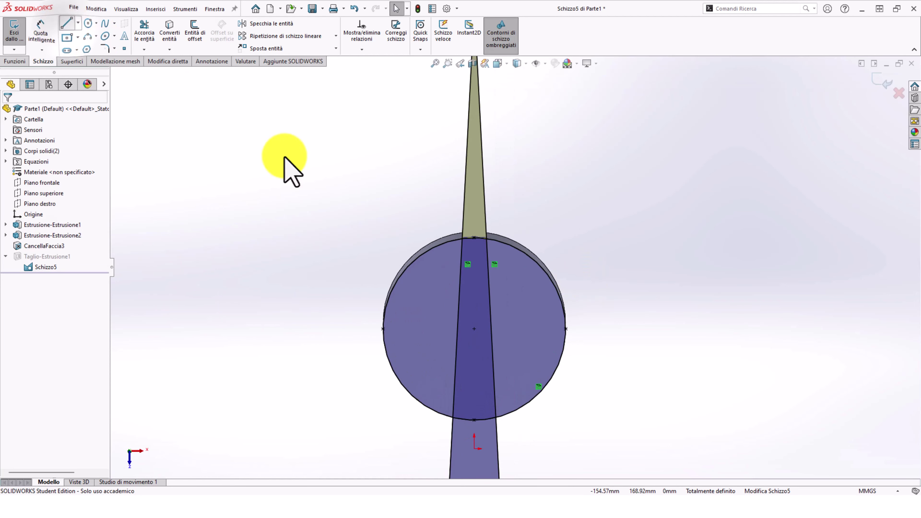
pyautogui.click(384, 330)
pyautogui.press('z')
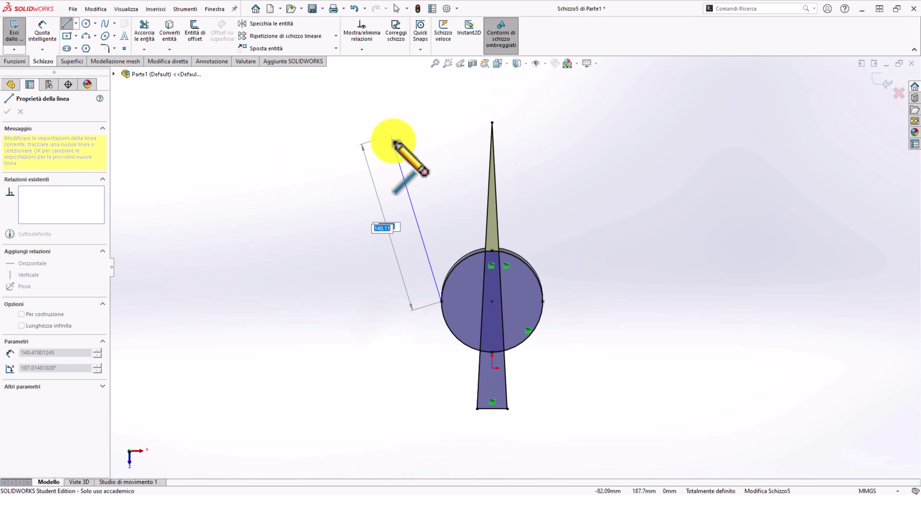
pyautogui.click(442, 122)
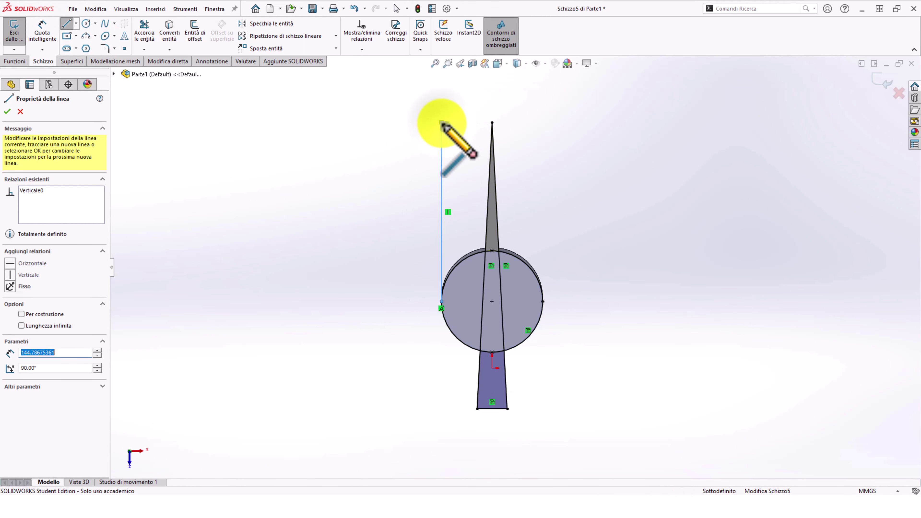
pyautogui.click(564, 123)
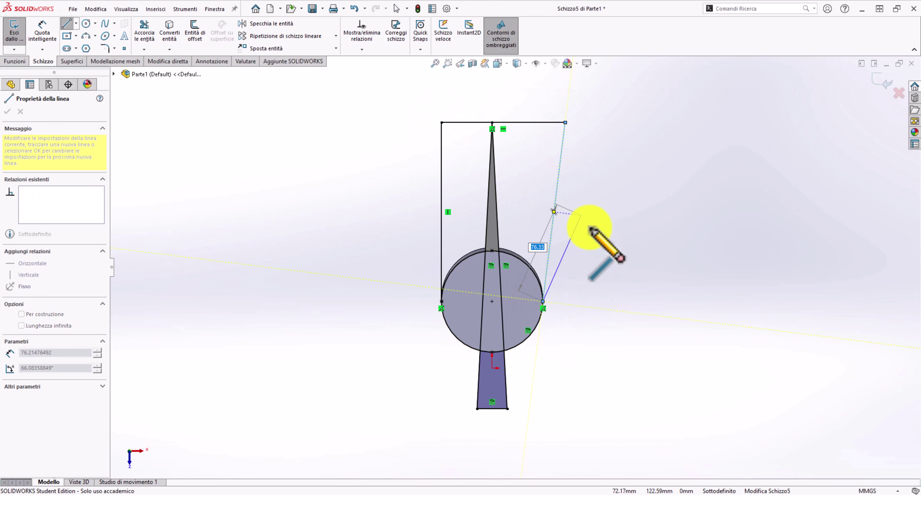
pyautogui.click(593, 242)
pyautogui.press('Escape')
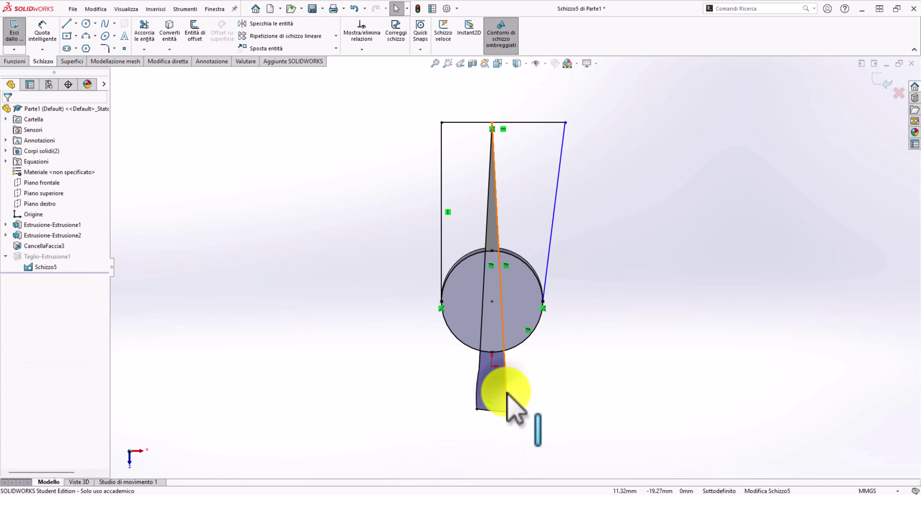
# - Drag the slanted line's lower end to the stem's bottom-left corner
pyautogui.click(507, 393)
pyautogui.moveTo(508, 399); pyautogui.dragTo(480, 387)
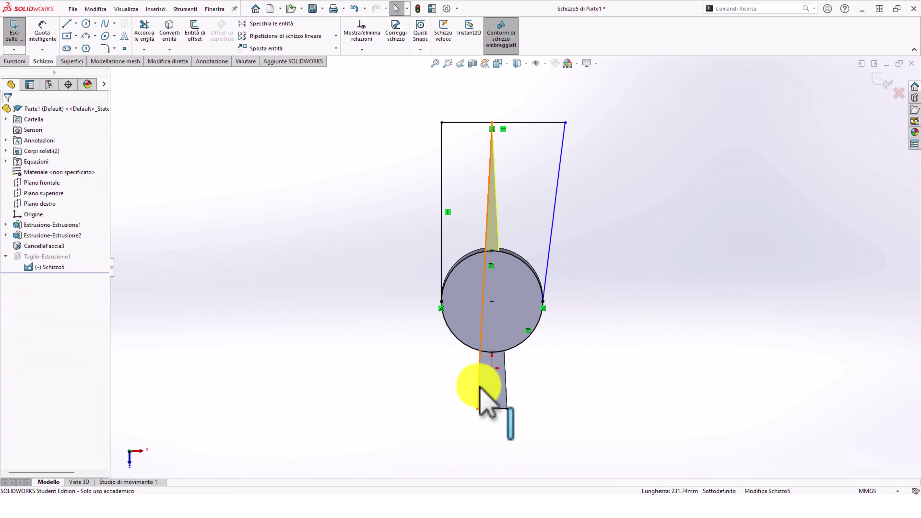
pyautogui.click(500, 410)
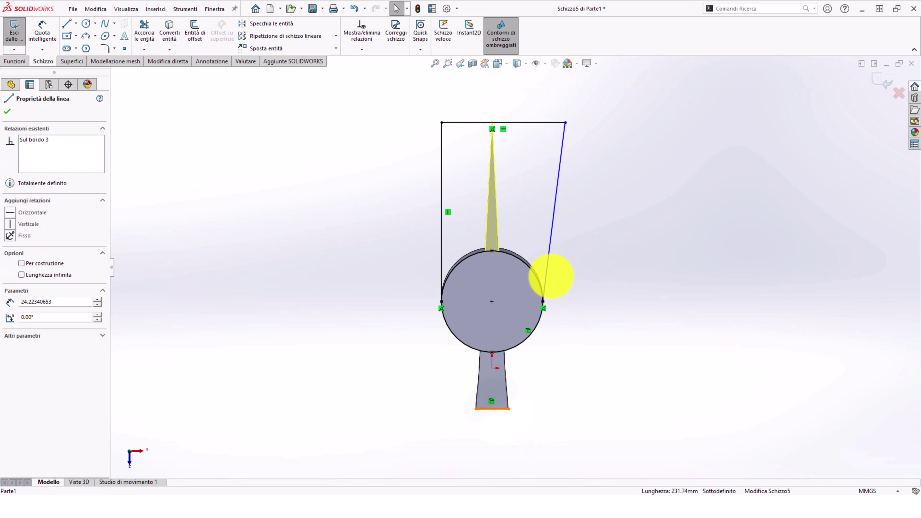
pyautogui.press('Escape')
pyautogui.scroll(2, 555, 274)
# - Add a Vertical relation to the rectangle's right side line
pyautogui.click(544, 204)
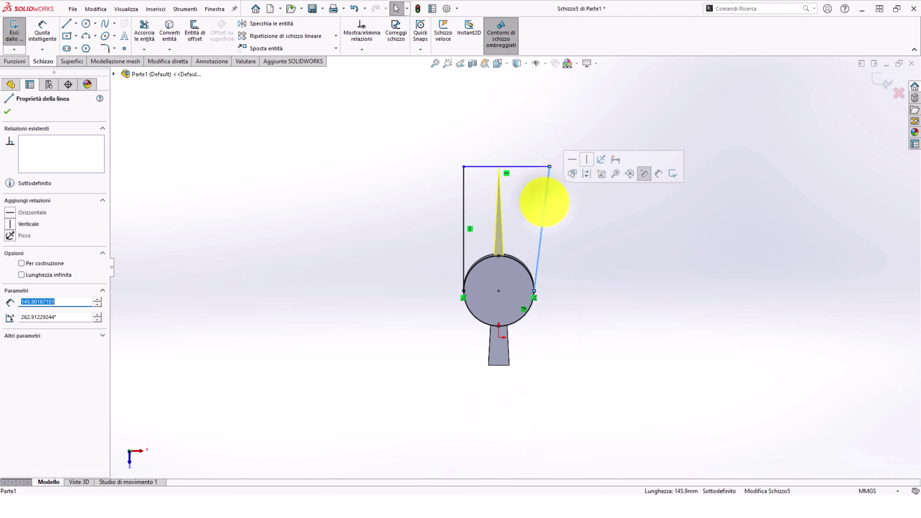
pyautogui.press('Escape')
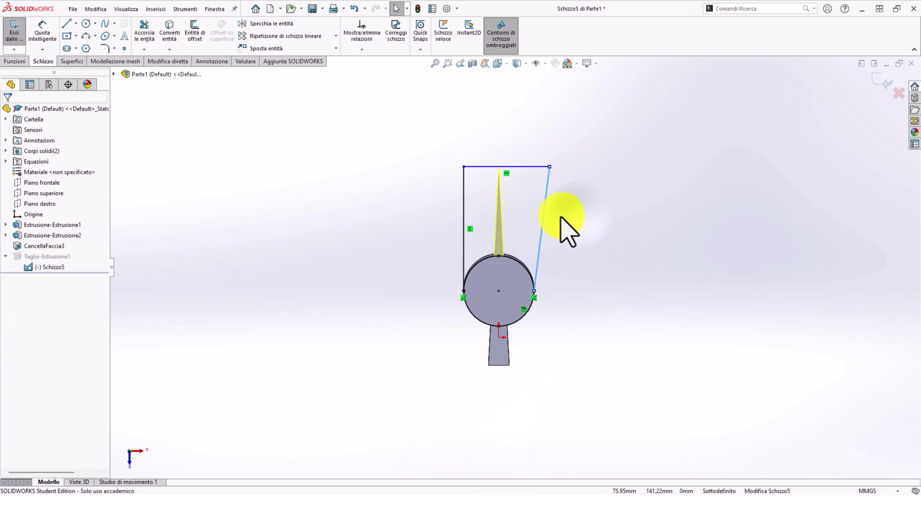
pyautogui.click(543, 214)
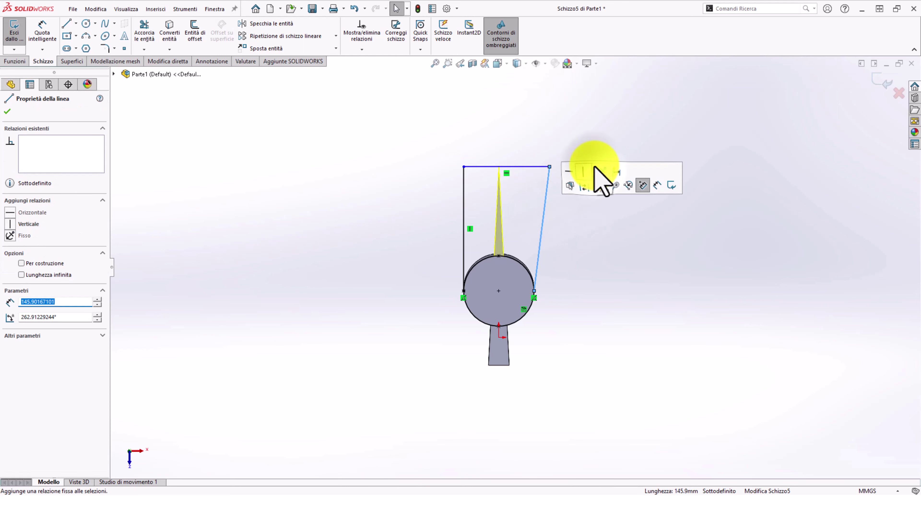
pyautogui.press('Escape')
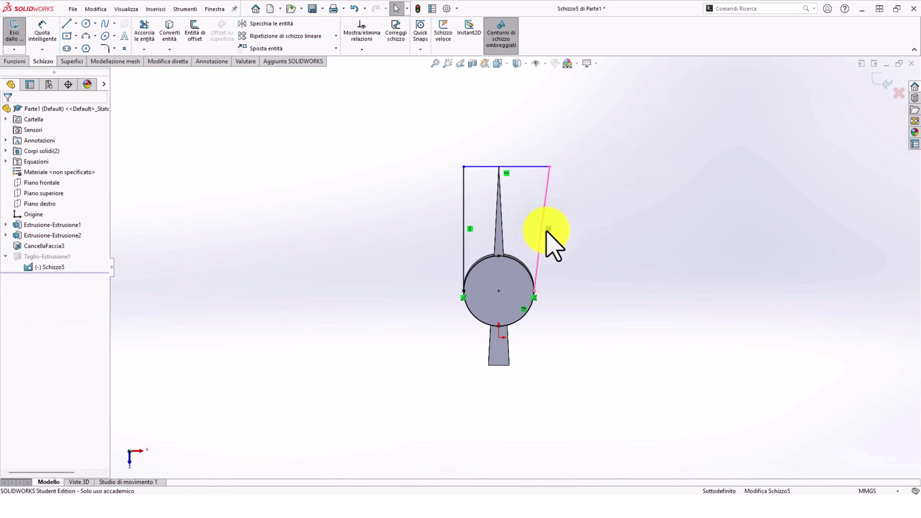
pyautogui.click(543, 230)
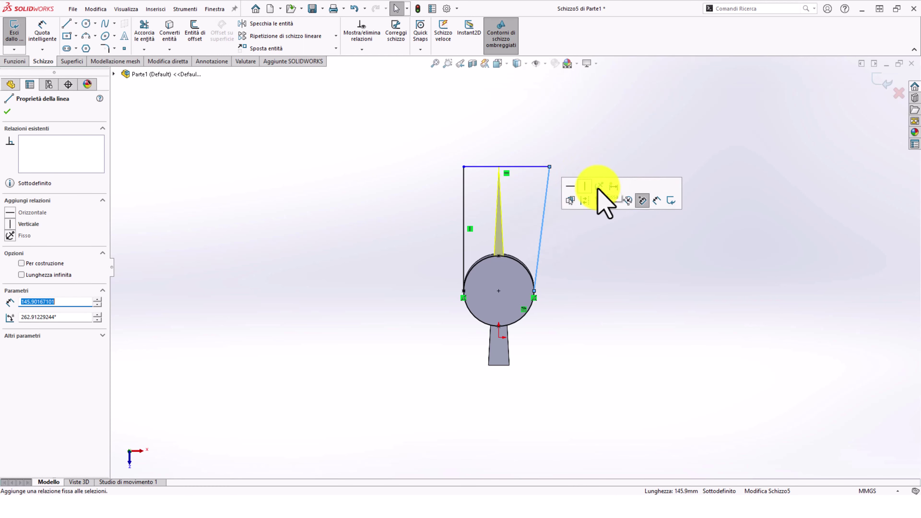
pyautogui.click(592, 199)
pyautogui.press('Escape')
pyautogui.scroll(-2, 566, 177)
pyautogui.scroll(-3, 515, 181)
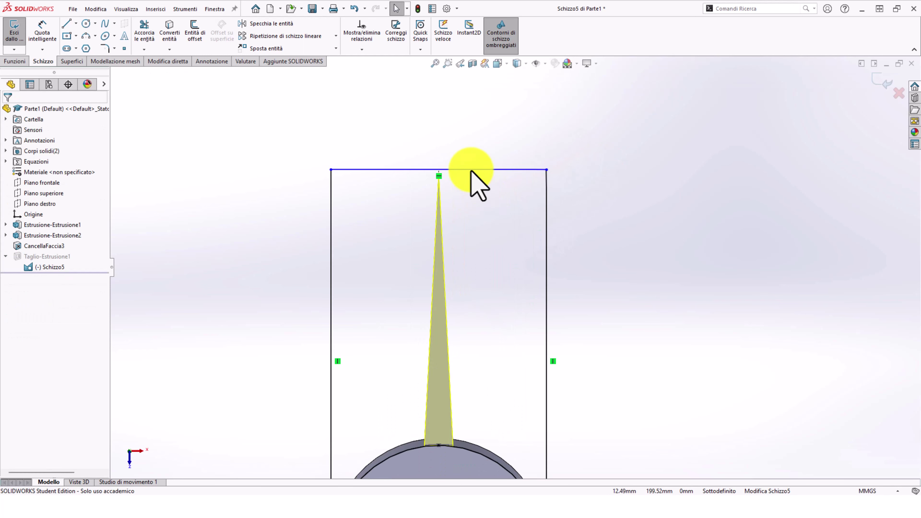
# - Make the corner vertex coincident with the top line and exit the sketch
pyautogui.click(461, 175)
pyautogui.moveTo(462, 175)
pyautogui.mouseDown(button='middle')
pyautogui.moveTo(438, 216)
pyautogui.moveTo(448, 185)
pyautogui.mouseUp(button='middle')
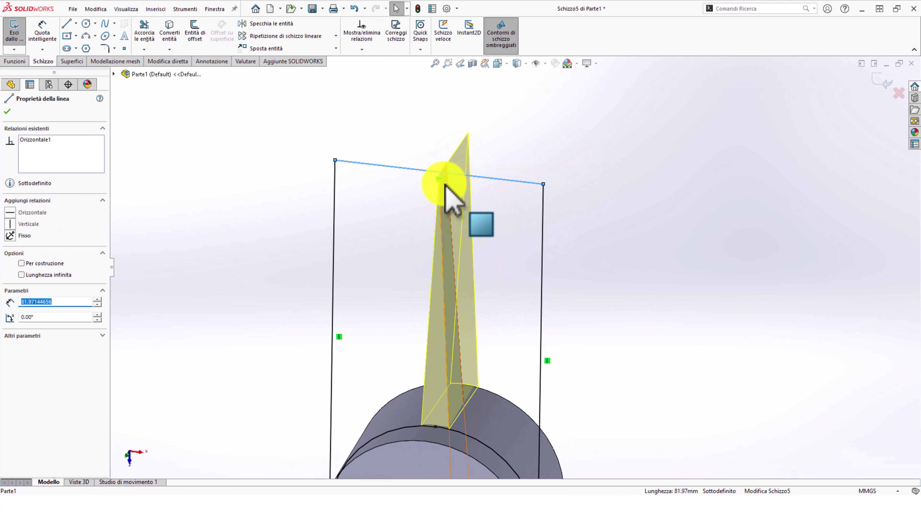
pyautogui.scroll(-2, 452, 190)
pyautogui.scroll(-4, 542, 259)
pyautogui.scroll(3, 543, 259)
pyautogui.moveTo(551, 263)
pyautogui.mouseDown(button='middle')
pyautogui.moveTo(559, 271)
pyautogui.moveTo(551, 251)
pyautogui.mouseUp(button='middle')
pyautogui.scroll(-2, 517, 190)
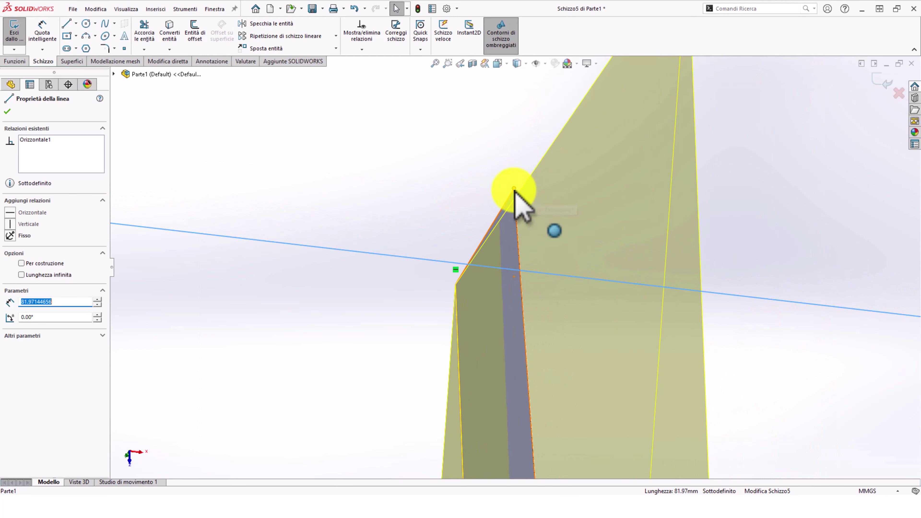
pyautogui.keyDown('ctrl'); pyautogui.click(513, 188); pyautogui.keyUp('ctrl')
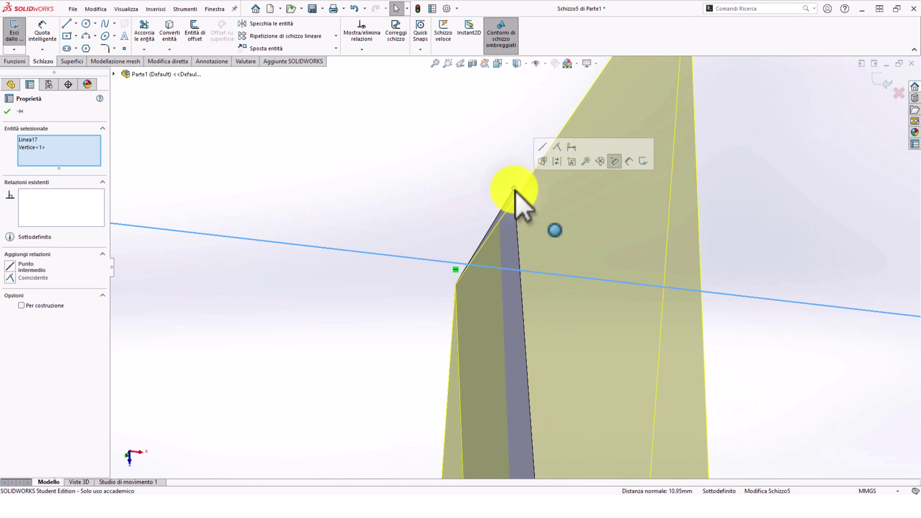
pyautogui.click(557, 145)
pyautogui.scroll(2, 522, 203)
pyautogui.scroll(1, 524, 227)
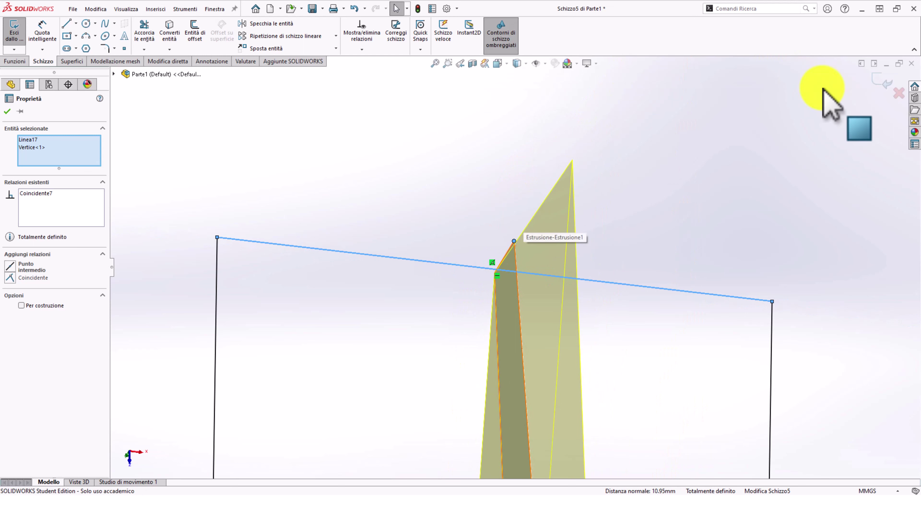
pyautogui.click(867, 86)
pyautogui.moveTo(575, 267)
pyautogui.mouseDown(button='middle')
pyautogui.moveTo(524, 354)
pyautogui.moveTo(532, 275)
pyautogui.mouseUp(button='middle')
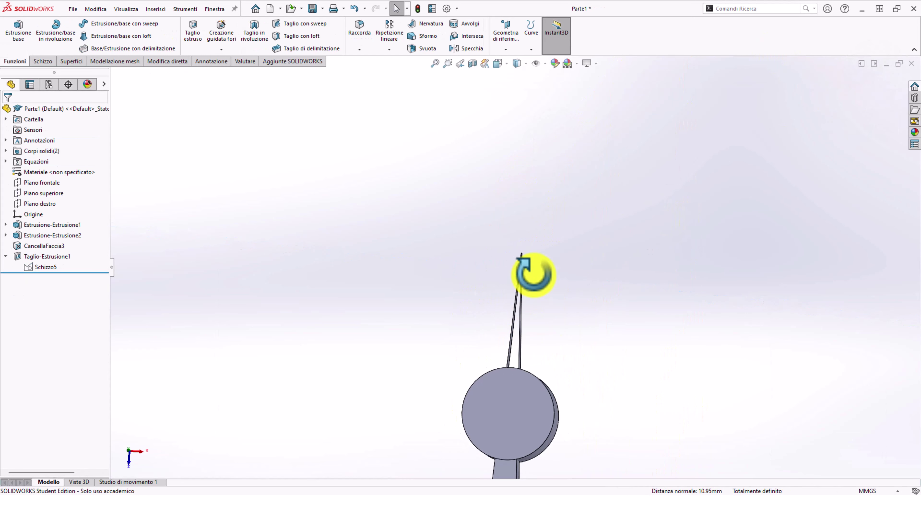
# - Edit Taglio-Estrusione1 and pick the rectangle region beside the slot as a cut contour
pyautogui.click(45, 256)
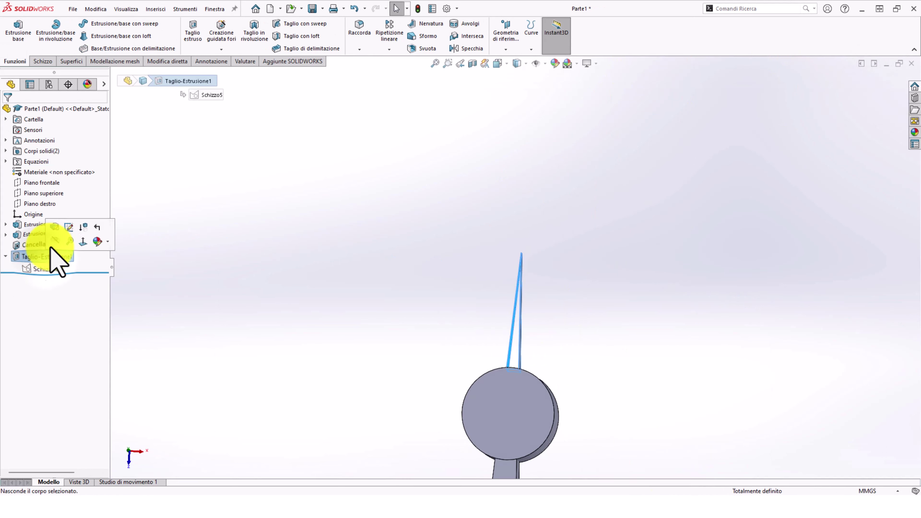
pyautogui.click(55, 230)
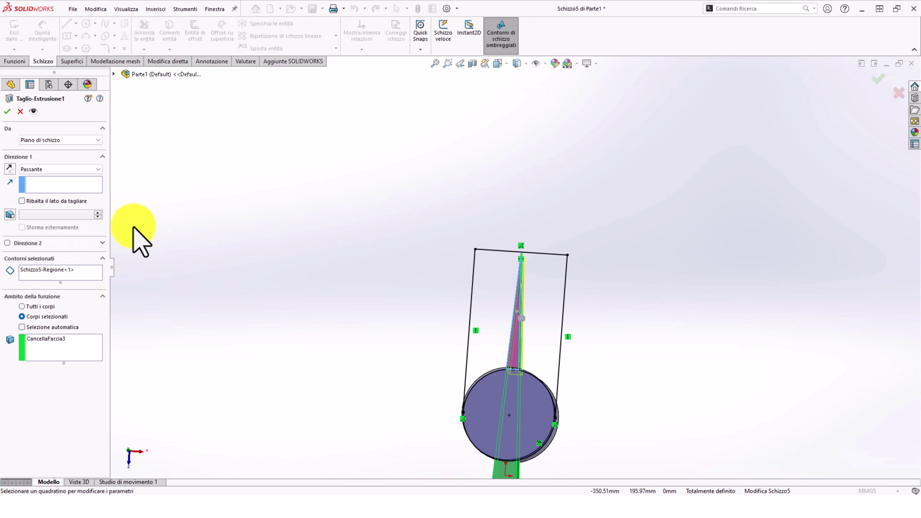
pyautogui.click(44, 271)
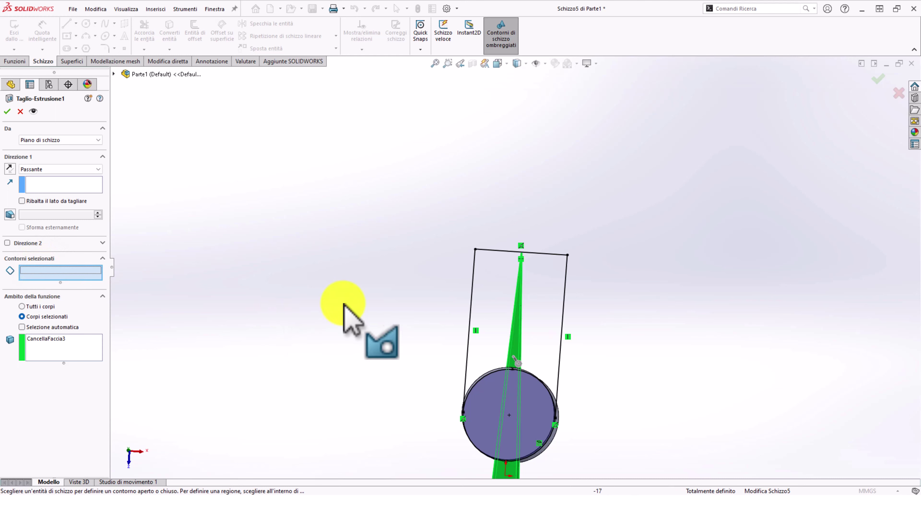
pyautogui.click(538, 316)
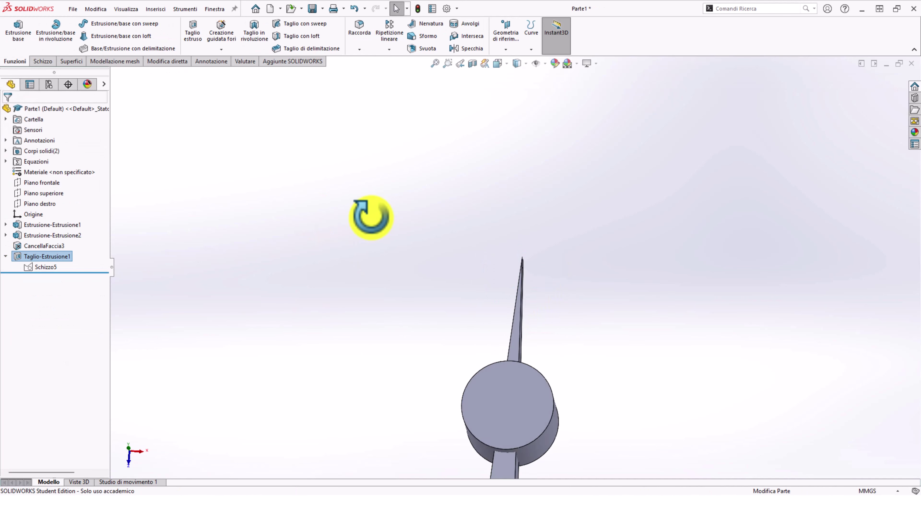
pyautogui.moveTo(370, 215)
pyautogui.mouseDown(button='middle')
pyautogui.moveTo(230, 288)
pyautogui.moveTo(334, 324)
pyautogui.mouseUp(button='middle')
pyautogui.rightClick(36, 236)
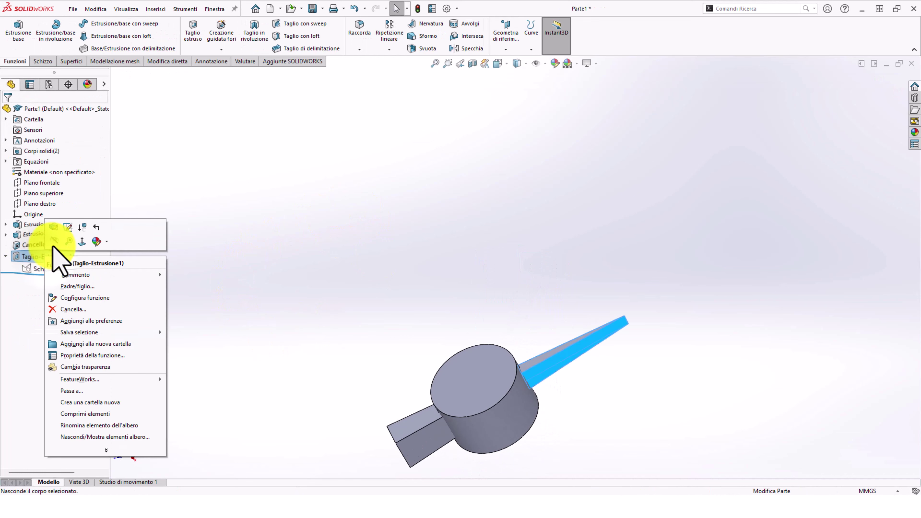
pyautogui.press('Escape')
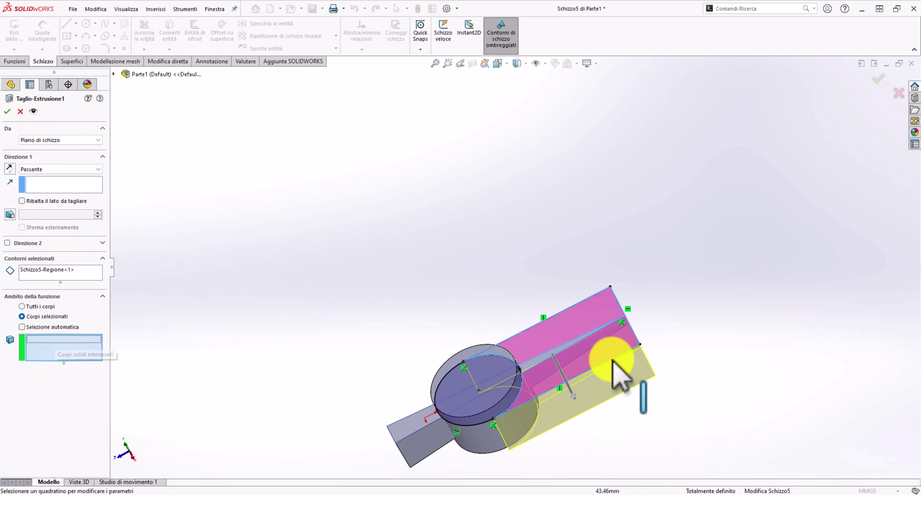
pyautogui.moveTo(539, 368); pyautogui.dragTo(563, 395, button='middle')
pyautogui.scroll(-3, 567, 339)
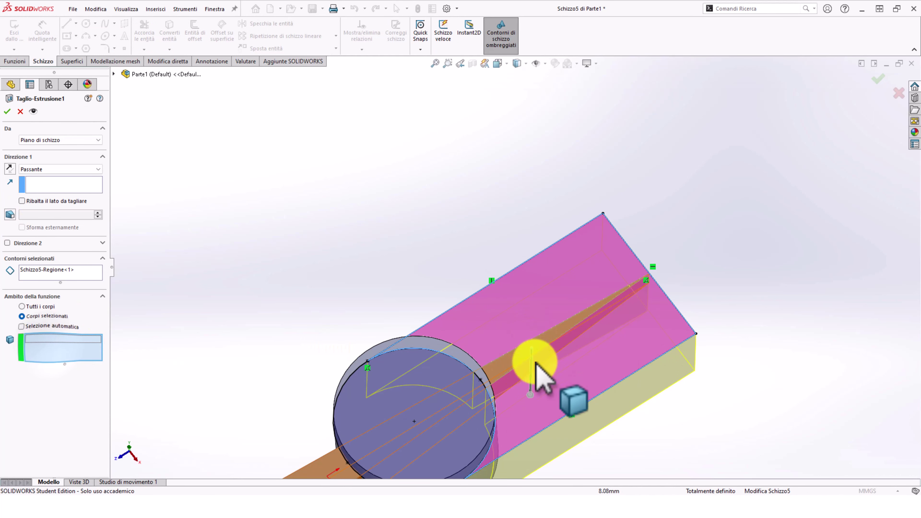
# - Scope the cut to CancellaFaccia3, set contours to Schizzo5 regions 1 and 2, and confirm
pyautogui.click(514, 365)
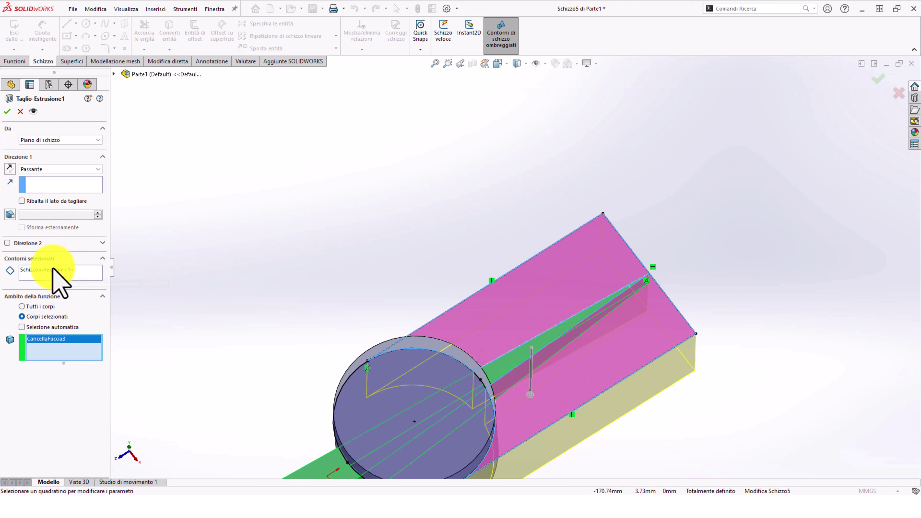
pyautogui.click(488, 308)
pyautogui.moveTo(550, 334)
pyautogui.mouseDown(button='middle')
pyautogui.moveTo(495, 318)
pyautogui.moveTo(520, 309)
pyautogui.mouseUp(button='middle')
pyautogui.click(532, 313)
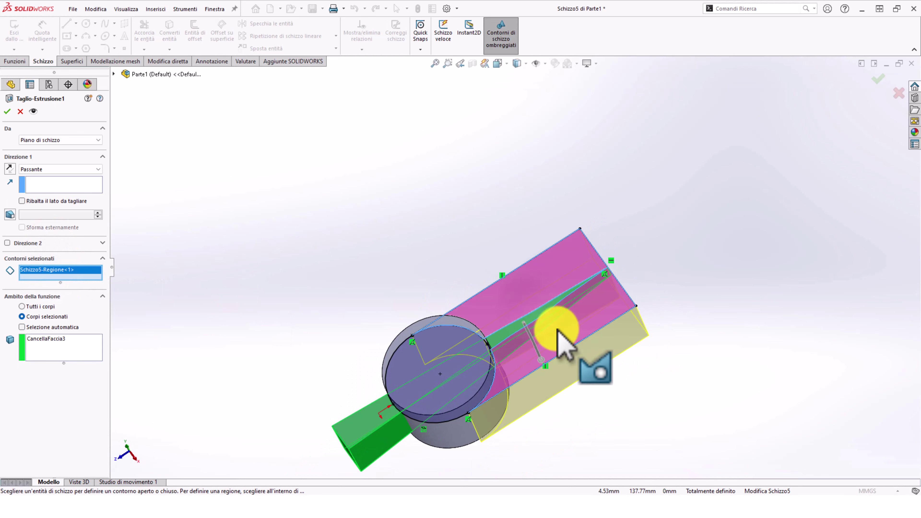
pyautogui.moveTo(607, 356)
pyautogui.mouseDown(button='middle')
pyautogui.moveTo(715, 377)
pyautogui.moveTo(623, 336)
pyautogui.mouseUp(button='middle')
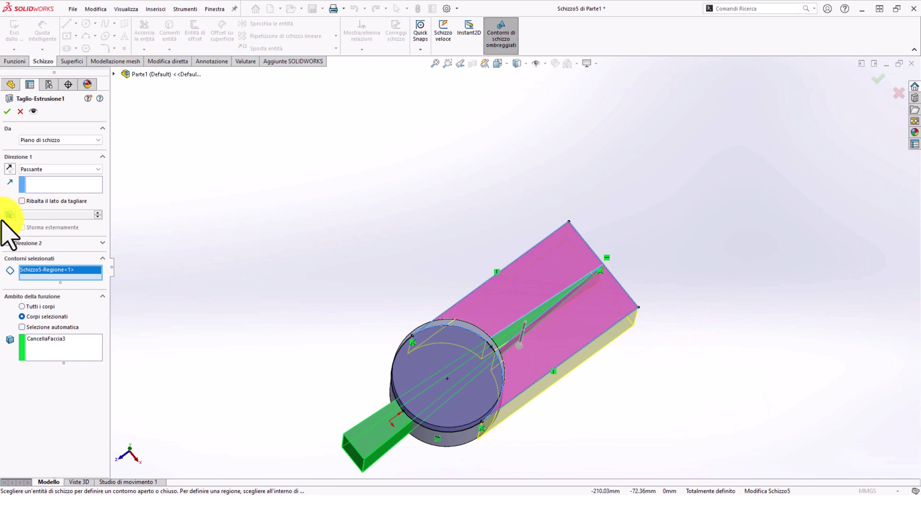
pyautogui.press('Delete')
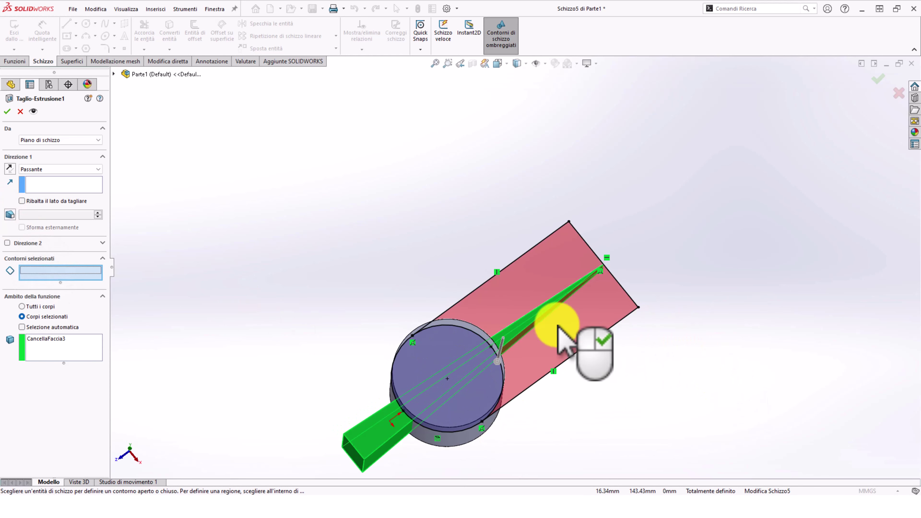
pyautogui.scroll(-3, 565, 339)
pyautogui.click(567, 322)
pyautogui.click(530, 308)
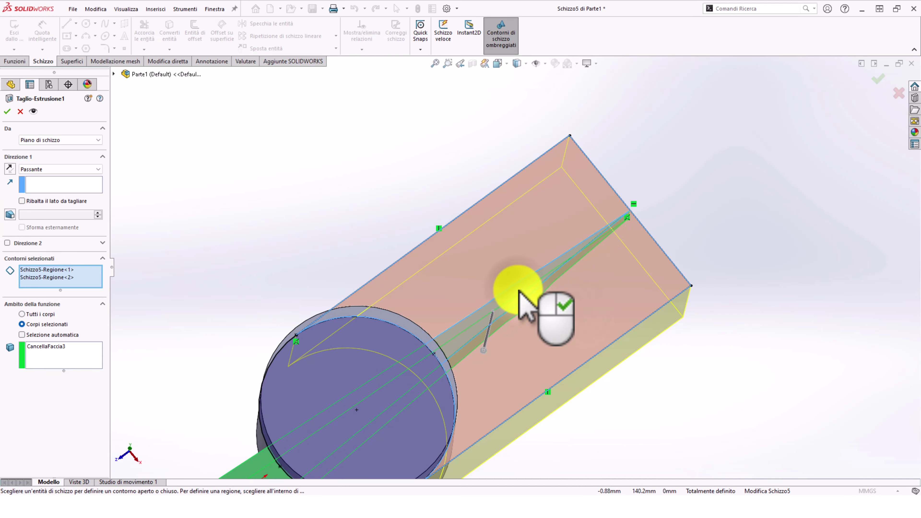
pyautogui.click(8, 111)
pyautogui.moveTo(397, 212)
pyautogui.mouseDown(button='middle')
pyautogui.moveTo(298, 35)
pyautogui.moveTo(354, 151)
pyautogui.moveTo(364, 139)
pyautogui.mouseUp(button='middle')
pyautogui.scroll(-3, 364, 139)
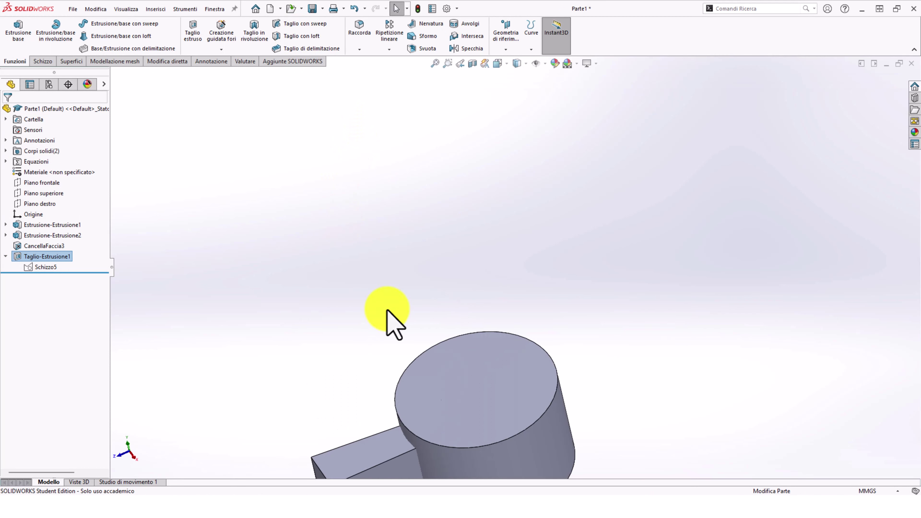
# - Select both bodies under Solid Bodies and combine them with Add into Abbina1
pyautogui.click(387, 443)
pyautogui.moveTo(452, 424)
pyautogui.mouseDown(button='middle')
pyautogui.moveTo(450, 384)
pyautogui.moveTo(590, 302)
pyautogui.mouseUp(button='middle')
pyautogui.click(381, 216)
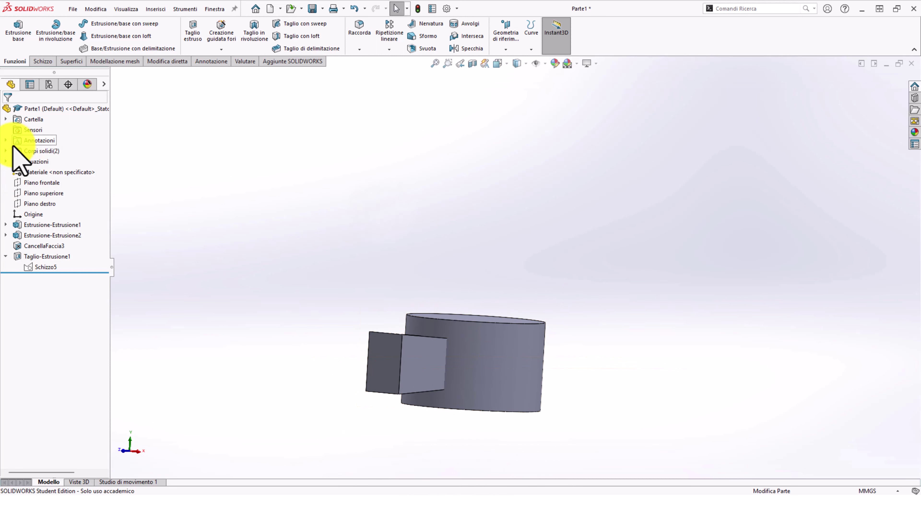
pyautogui.click(6, 151)
pyautogui.click(40, 172)
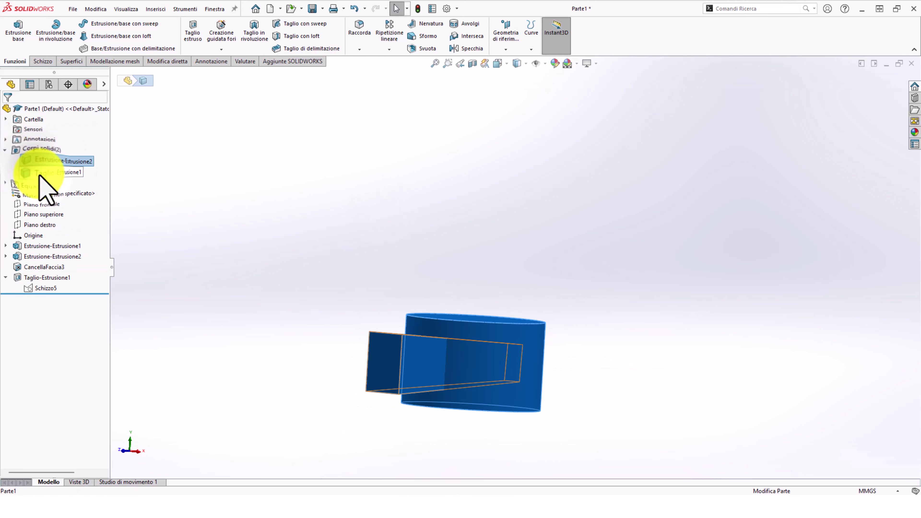
pyautogui.rightClick(42, 173)
pyautogui.click(95, 322)
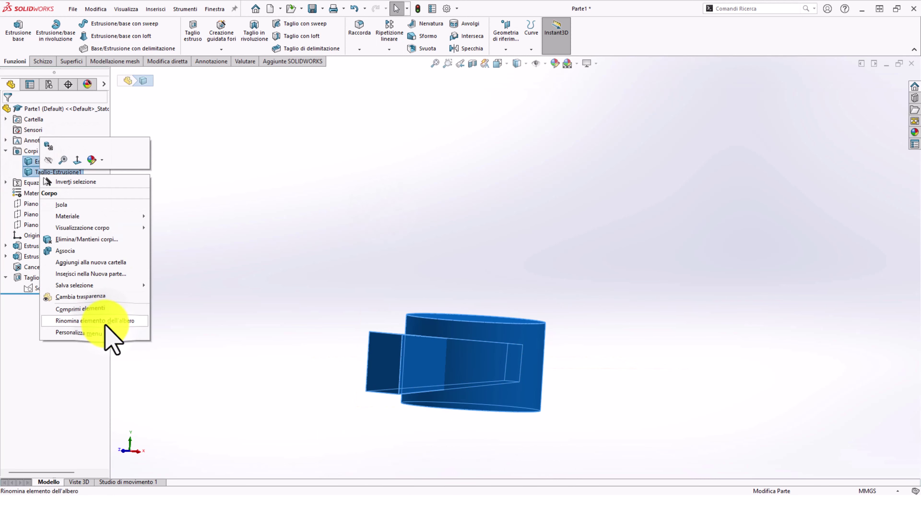
pyautogui.click(82, 252)
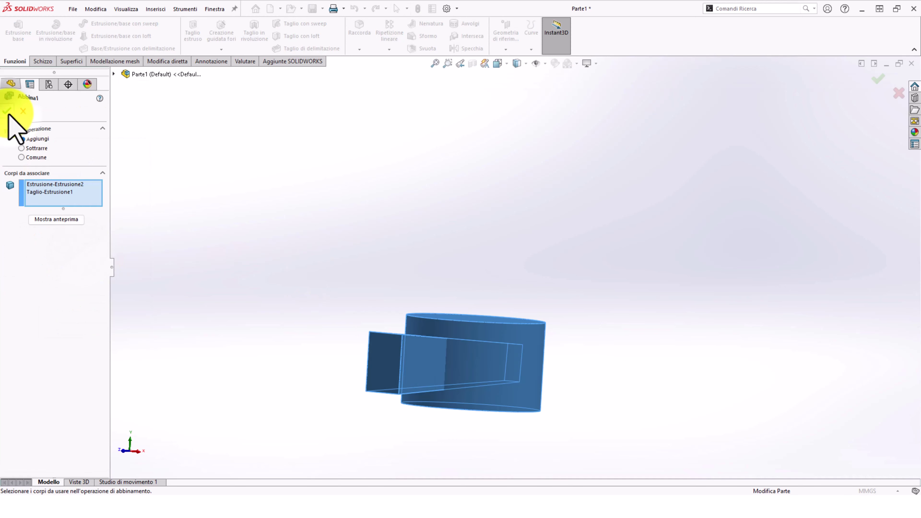
pyautogui.click(7, 110)
pyautogui.moveTo(294, 261); pyautogui.dragTo(288, 397, button='middle')
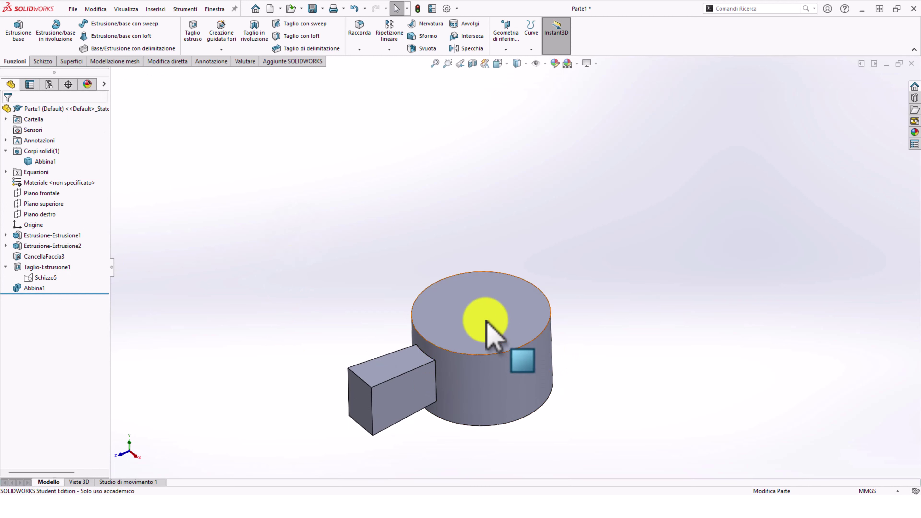
pyautogui.click(486, 321)
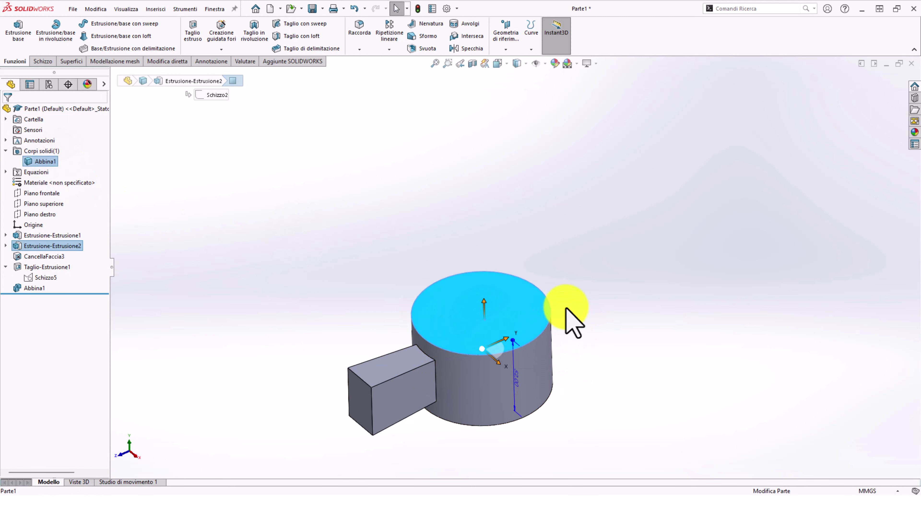
# - Delete CancellaFaccia3 through Abbina1 from the feature history, accepting the warnings
pyautogui.click(207, 199)
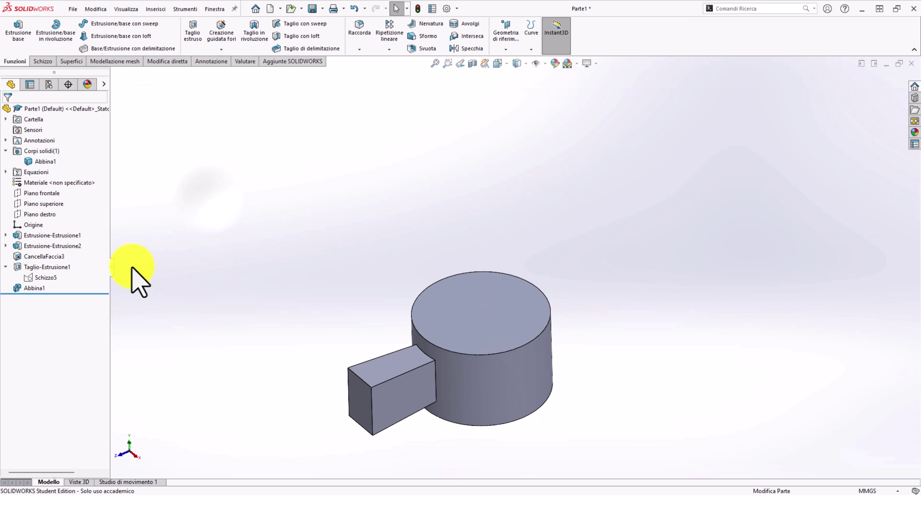
pyautogui.click(34, 256)
pyautogui.keyDown('shift'); pyautogui.click(39, 288); pyautogui.keyUp('shift')
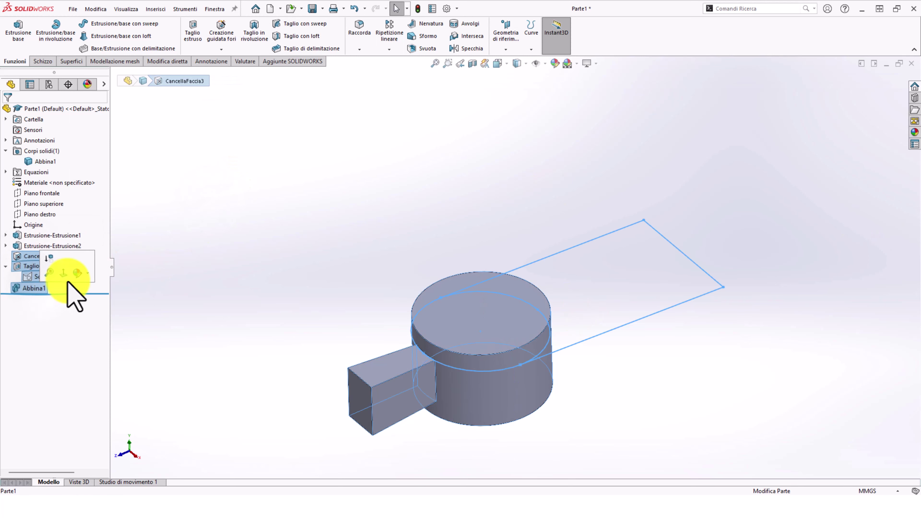
pyautogui.press('Delete')
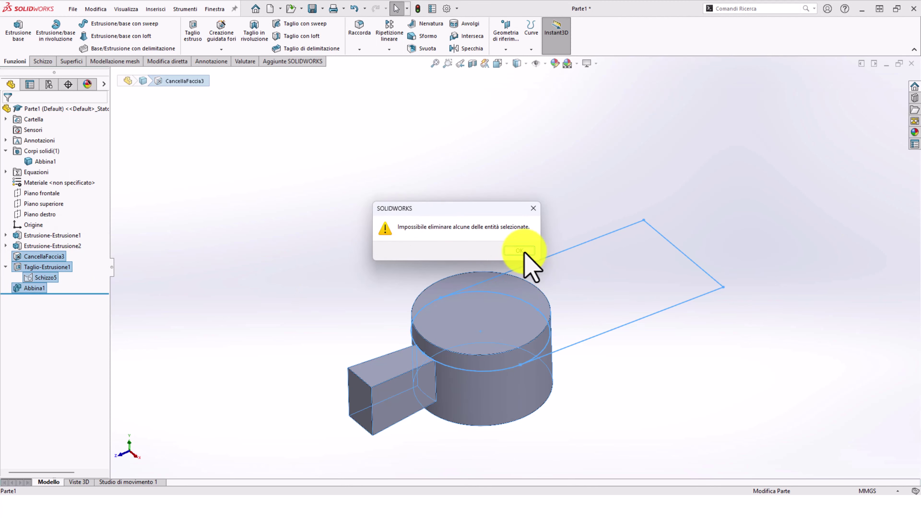
pyautogui.click(522, 251)
pyautogui.click(520, 218)
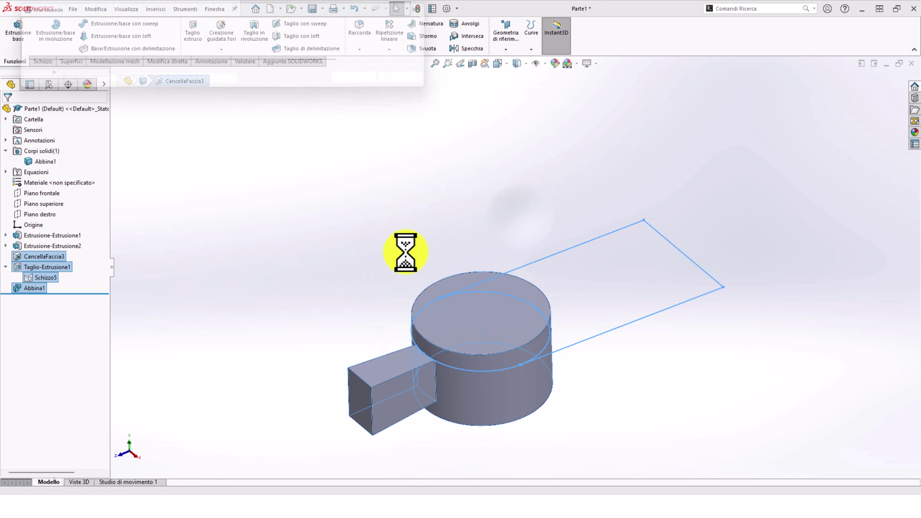
pyautogui.click(376, 80)
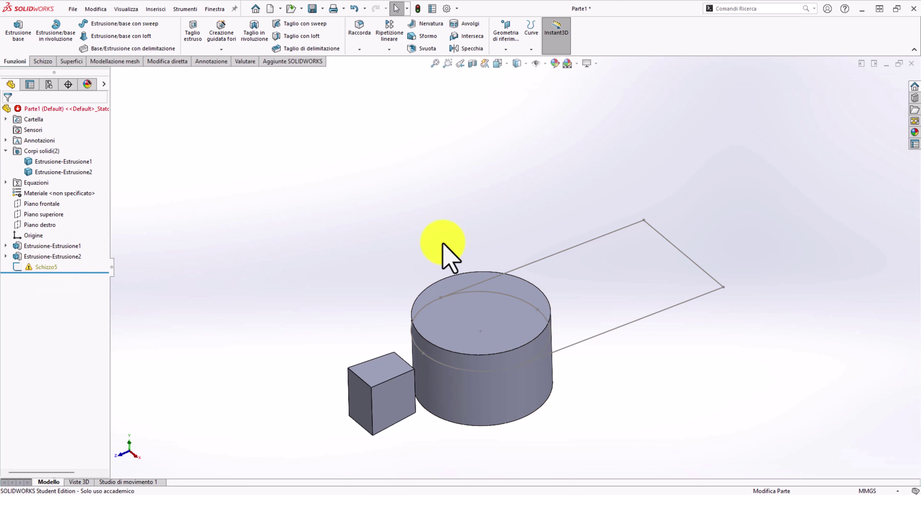
# - Delete the leftover sketch Schizzo5
pyautogui.click(29, 267)
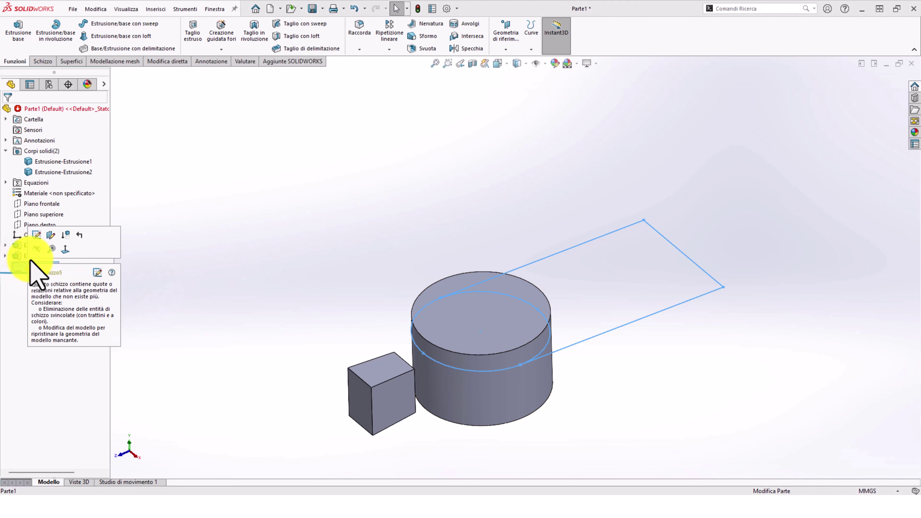
pyautogui.press('Delete')
pyautogui.click(526, 210)
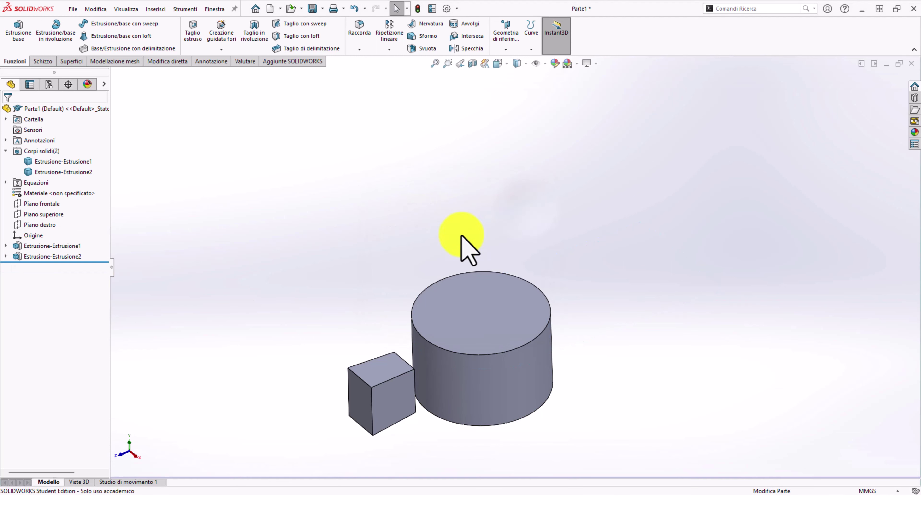
pyautogui.moveTo(463, 247); pyautogui.dragTo(382, 290, button='middle')
pyautogui.scroll(-3, 411, 391)
# - Start a Sposta faccia move on the box's side face facing the cylinder
pyautogui.click(427, 377)
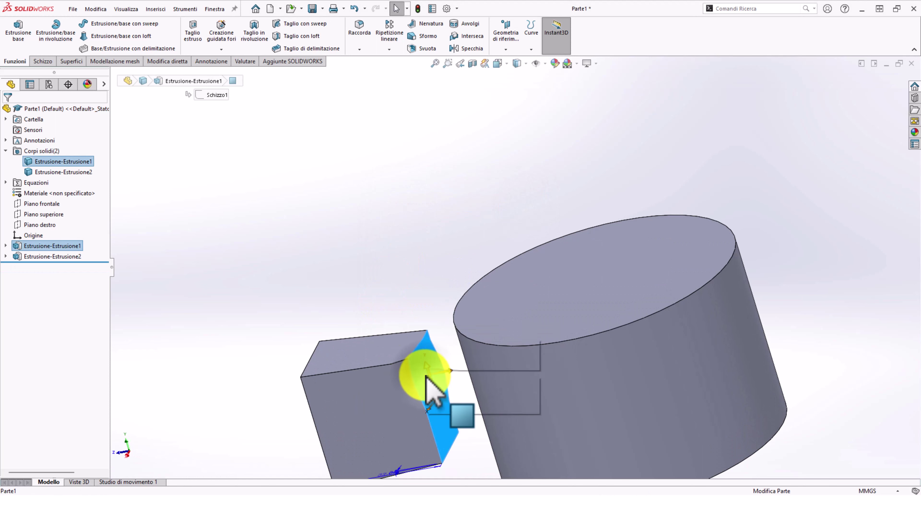
pyautogui.rightClick(433, 385)
pyautogui.click(396, 240)
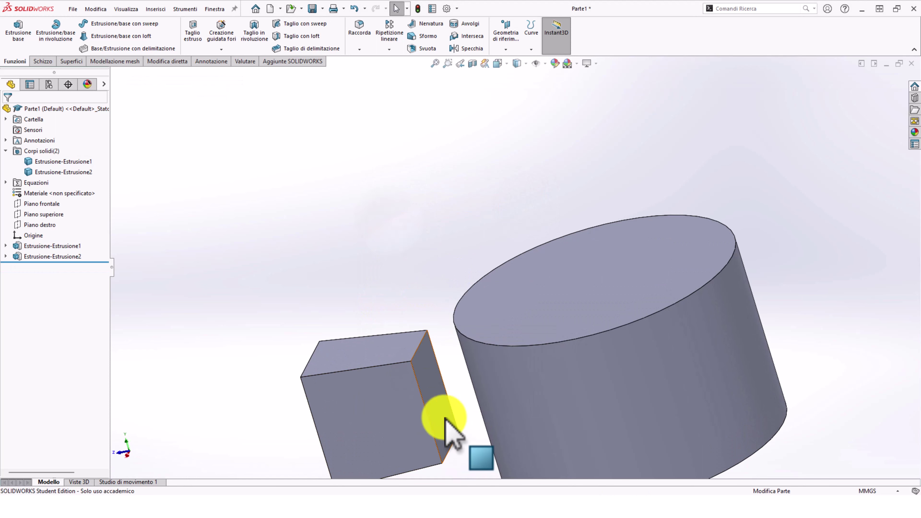
pyautogui.rightClick(435, 409)
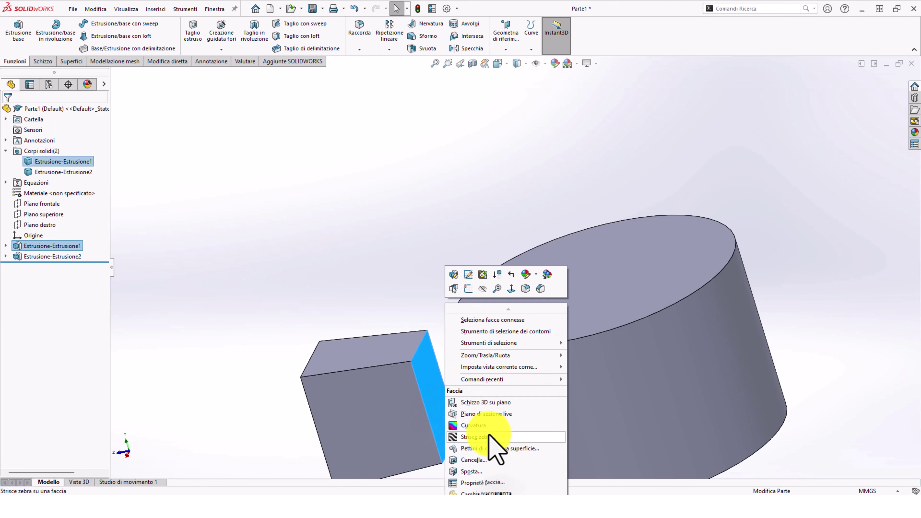
pyautogui.click(482, 470)
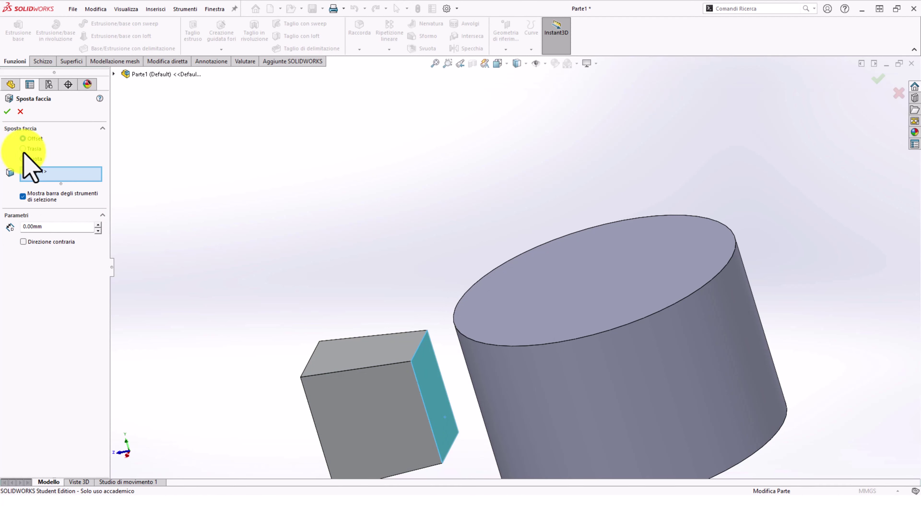
# - Translate the face Fino alla superficie up to the cylinder face, then confirm
pyautogui.click(23, 149)
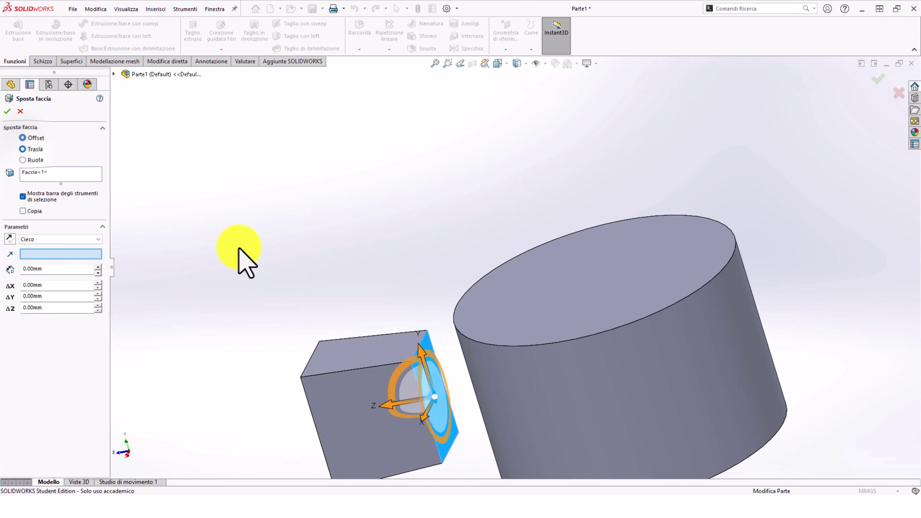
pyautogui.click(47, 239)
pyautogui.click(51, 262)
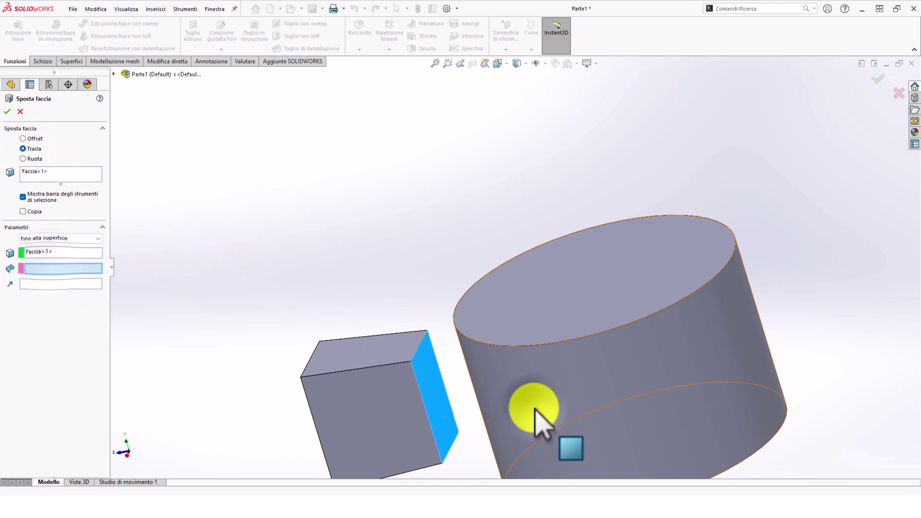
pyautogui.click(508, 403)
pyautogui.click(7, 112)
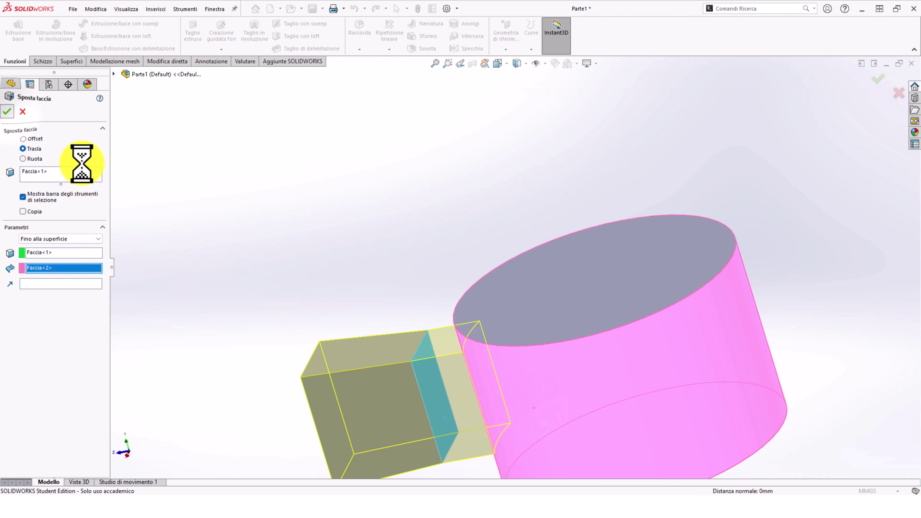
pyautogui.scroll(-5, 399, 367)
pyautogui.scroll(5, 399, 366)
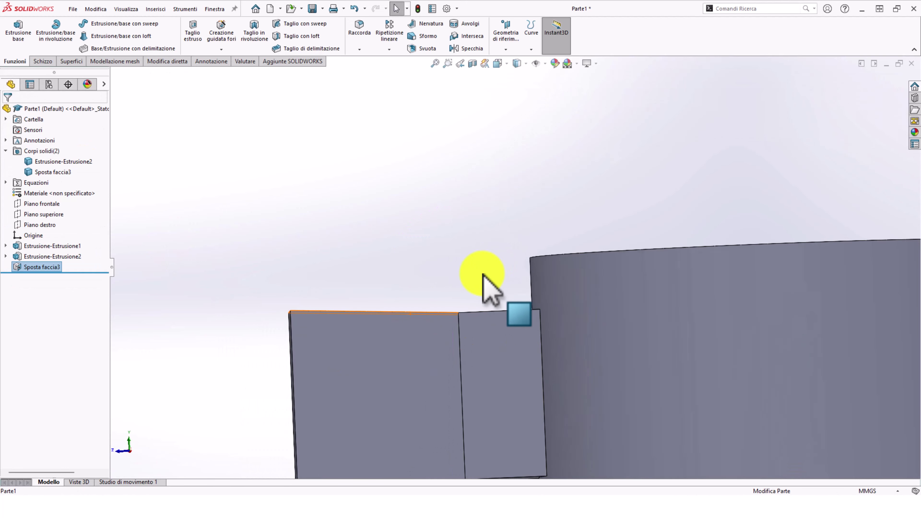
pyautogui.moveTo(485, 281); pyautogui.dragTo(487, 411, button='middle')
# - Edit Sposta faccia3 and set the box's side face as the move direction
pyautogui.rightClick(60, 270)
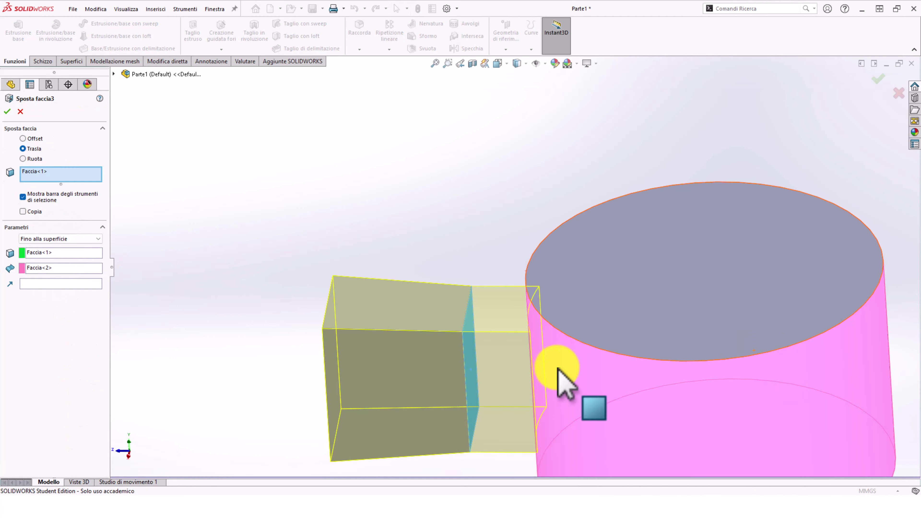
pyautogui.click(40, 286)
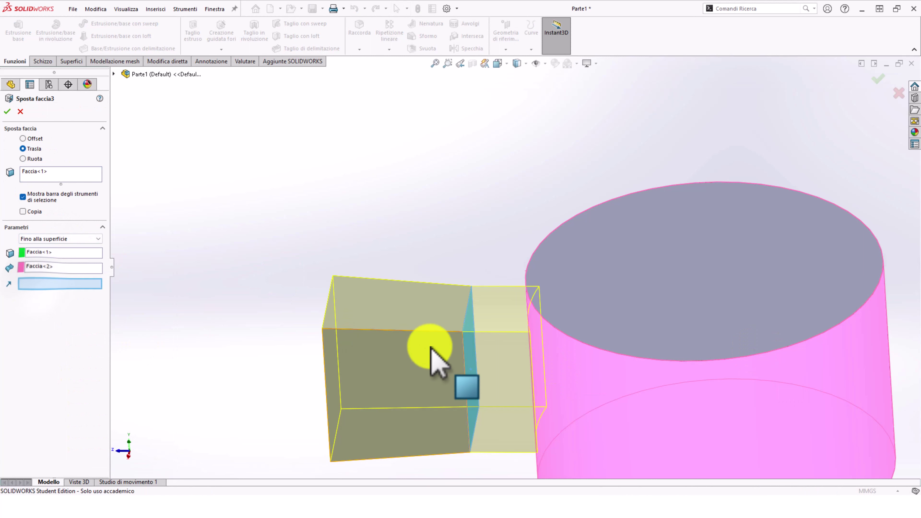
pyautogui.moveTo(243, 316); pyautogui.dragTo(479, 339, button='middle')
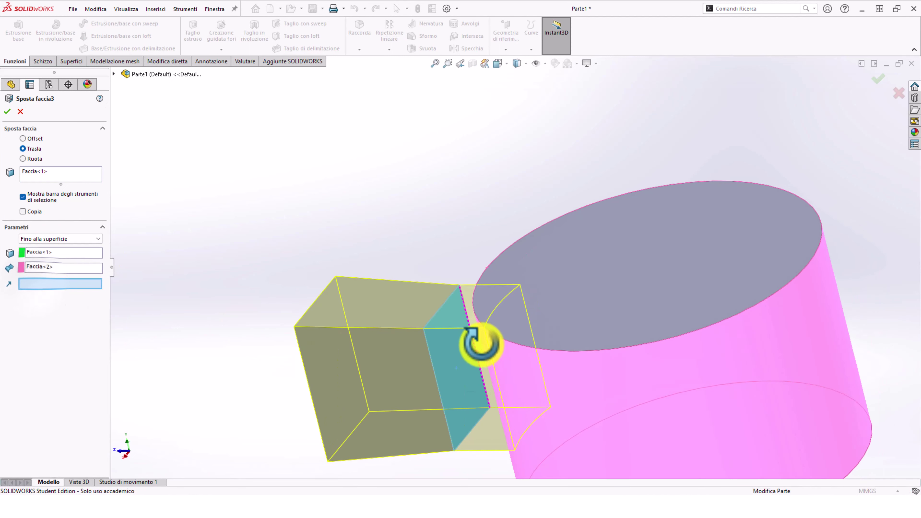
pyautogui.click(462, 376)
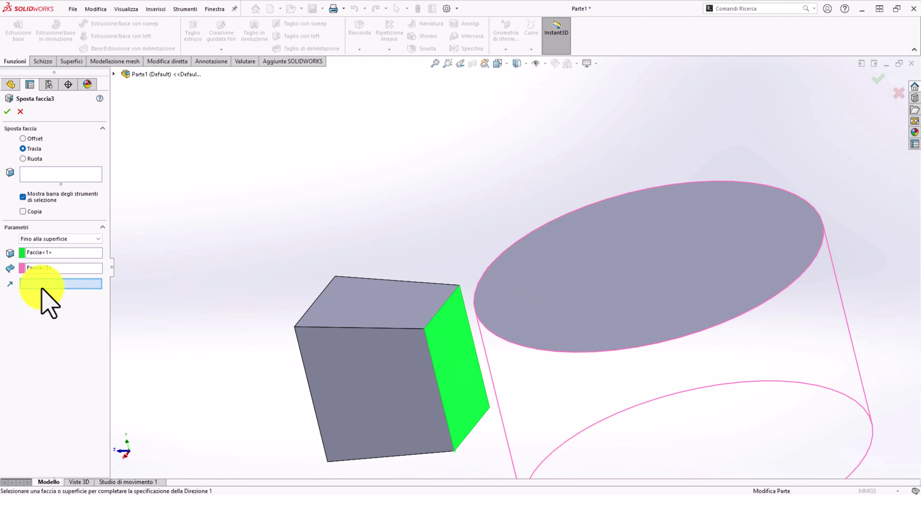
pyautogui.click(463, 376)
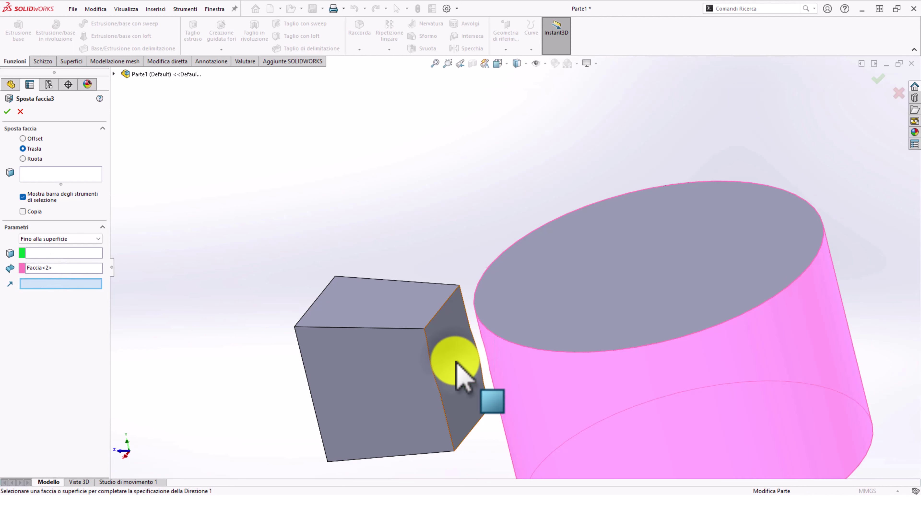
pyautogui.click(458, 360)
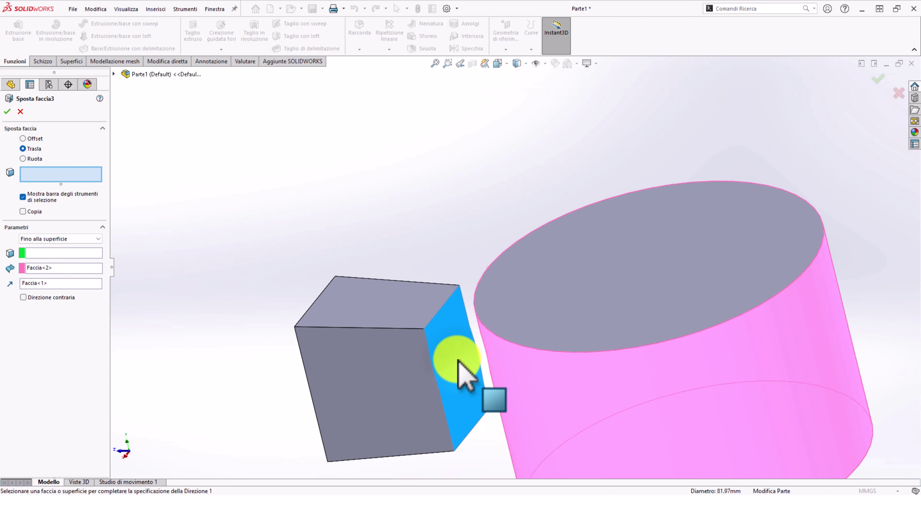
# - Reselect the box's side face to move and the cylinder as the target surface
pyautogui.click(58, 252)
pyautogui.click(452, 348)
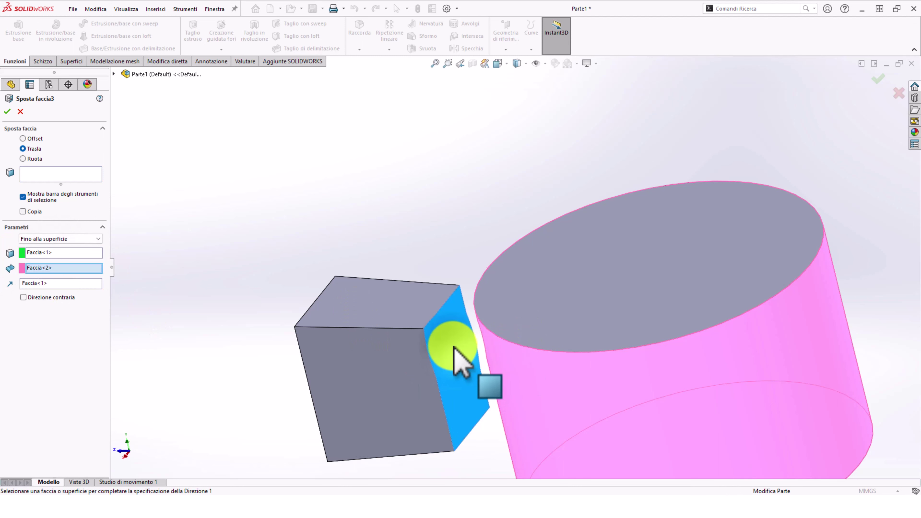
pyautogui.moveTo(457, 360); pyautogui.dragTo(473, 360, button='middle')
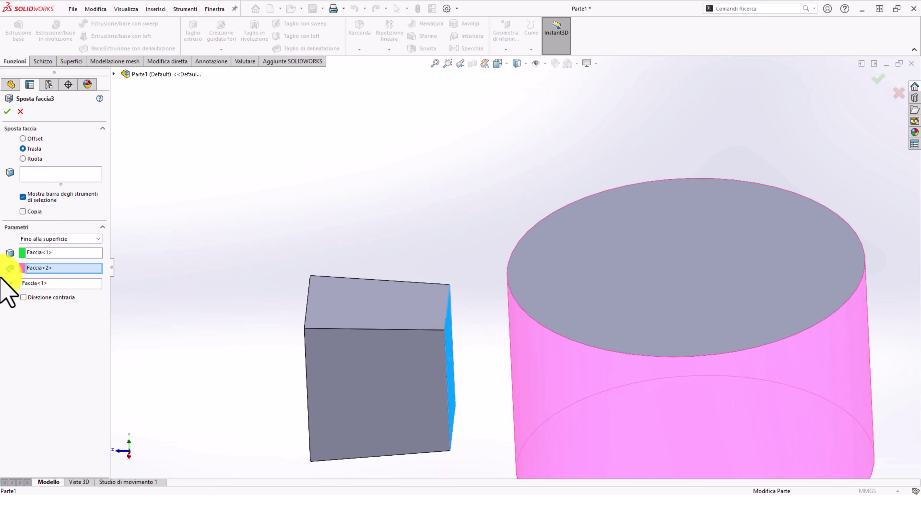
pyautogui.click(40, 269)
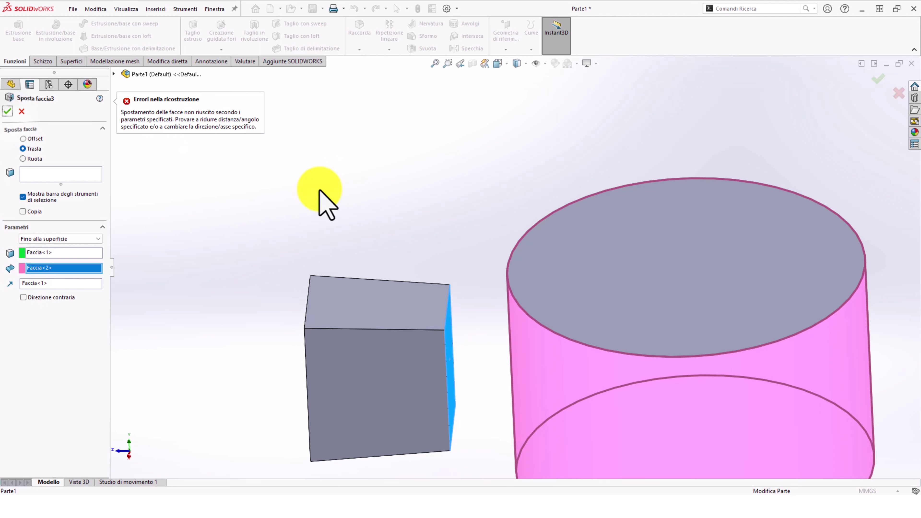
# - Try the box's top front edge as direction and swap the moved face to its side face
pyautogui.click(39, 283)
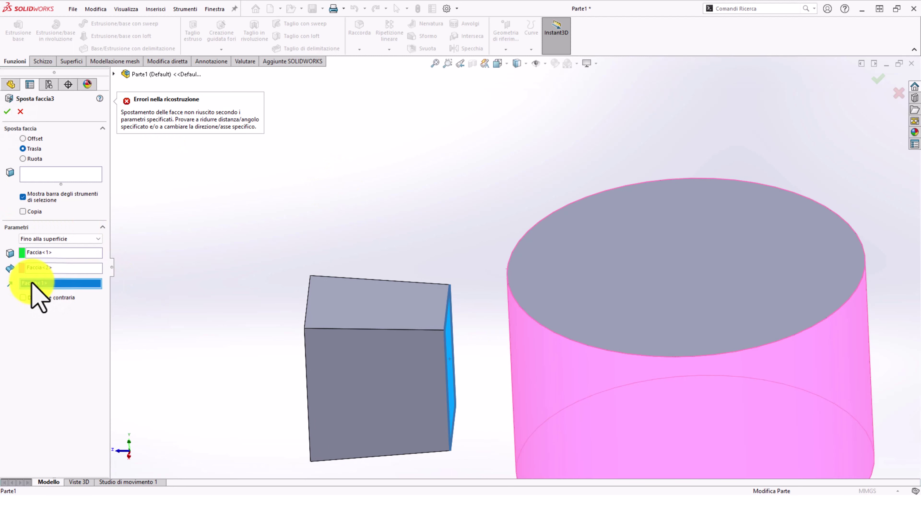
pyautogui.click(379, 329)
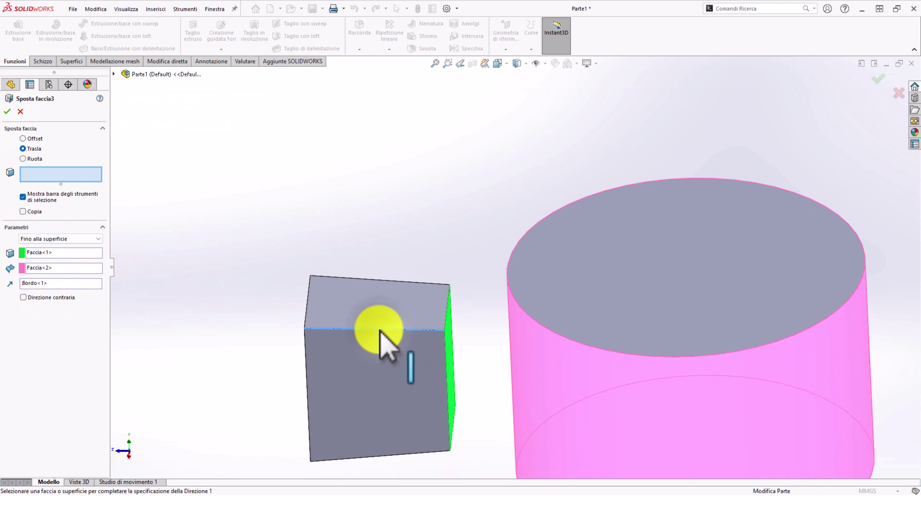
pyautogui.click(396, 456)
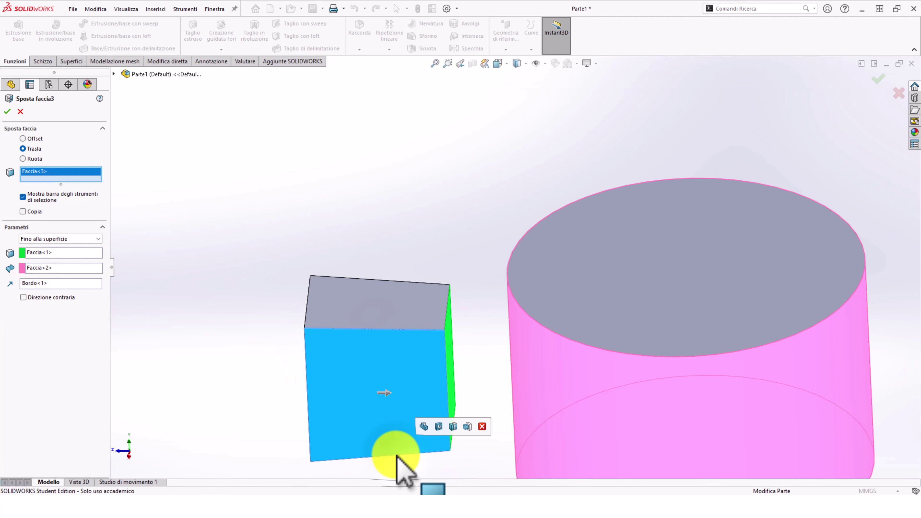
pyautogui.click(36, 283)
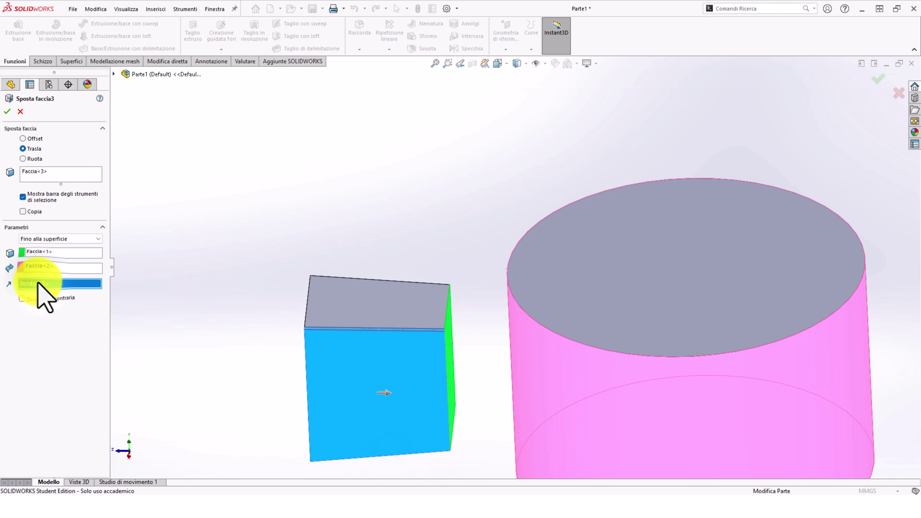
pyautogui.moveTo(318, 318); pyautogui.dragTo(322, 425, button='middle')
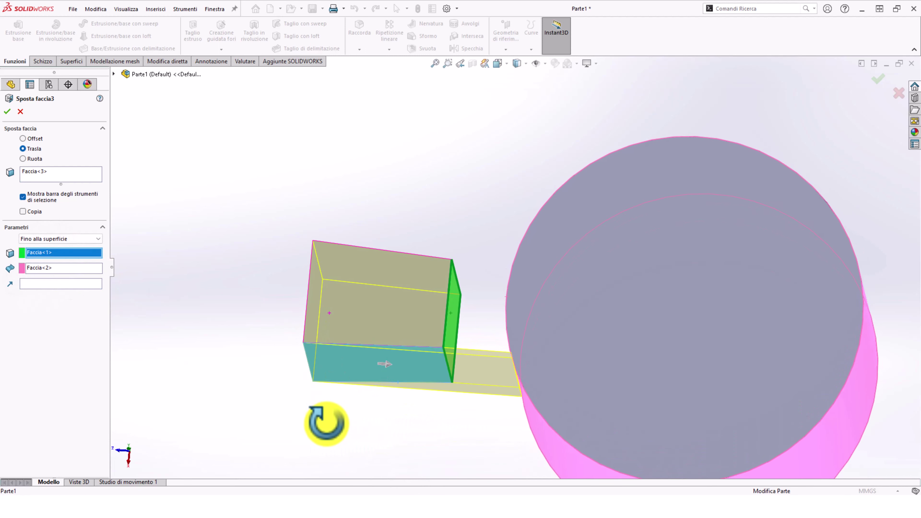
pyautogui.press('Delete')
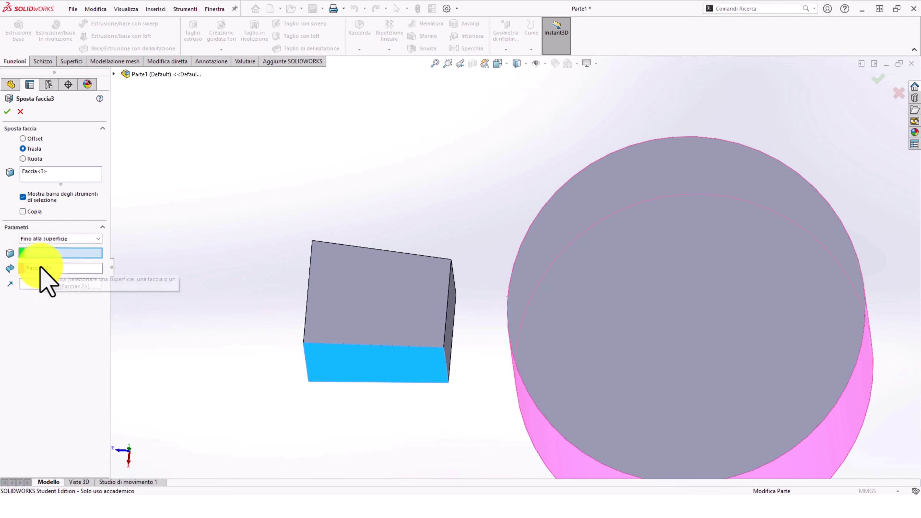
pyautogui.moveTo(442, 288)
pyautogui.mouseDown(button='middle')
pyautogui.moveTo(463, 313)
pyautogui.moveTo(479, 296)
pyautogui.moveTo(478, 327)
pyautogui.mouseUp(button='middle')
pyautogui.click(467, 318)
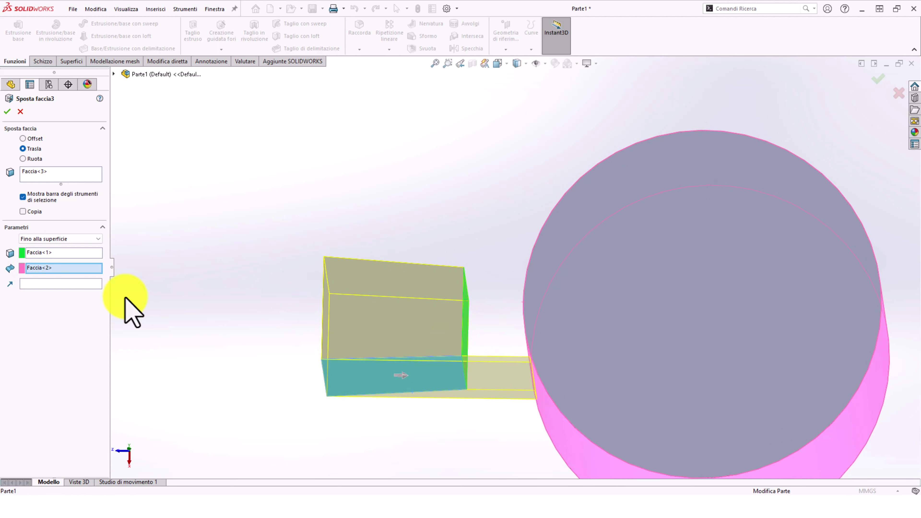
# - Keep the cylinder as target surface and set the bar's bottom edge as direction
pyautogui.click(40, 268)
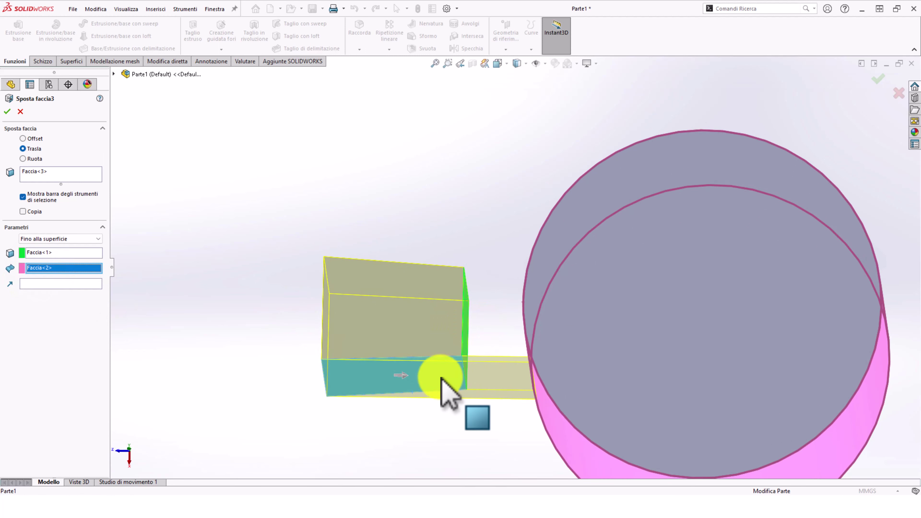
pyautogui.click(435, 387)
pyautogui.click(49, 253)
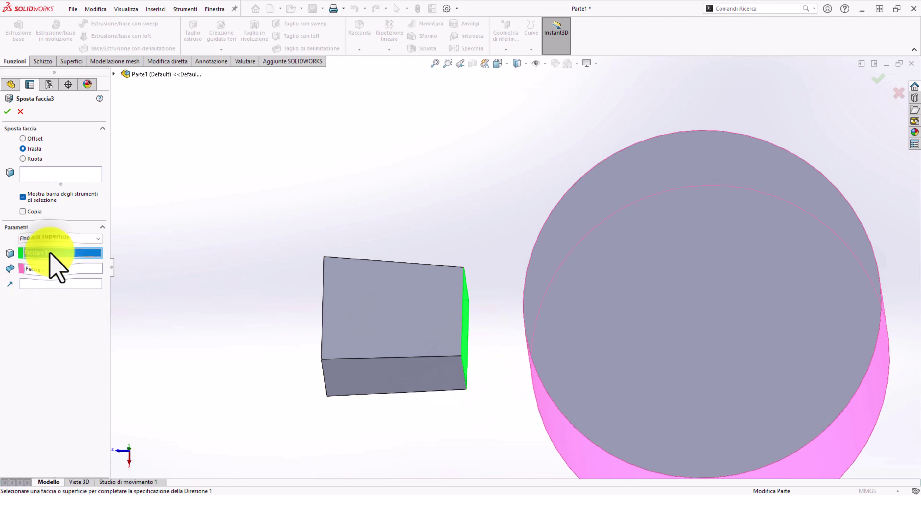
pyautogui.click(41, 269)
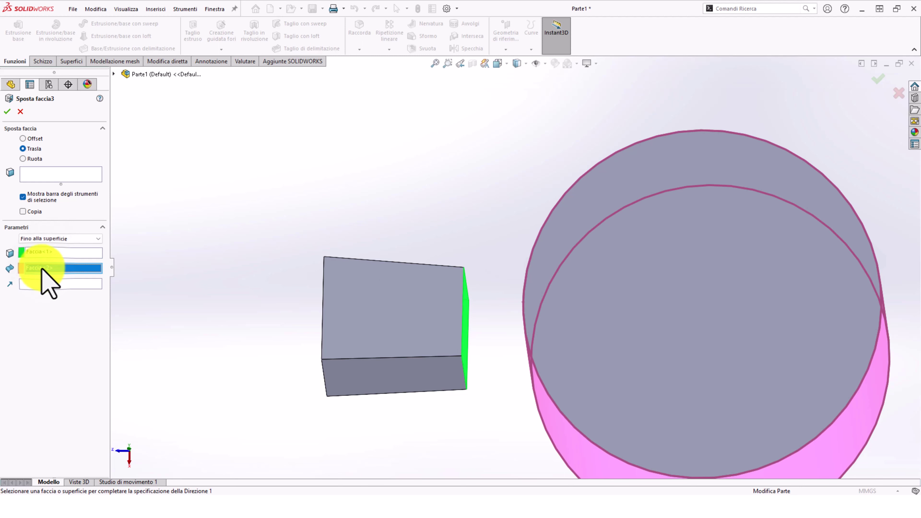
pyautogui.click(45, 284)
pyautogui.click(392, 358)
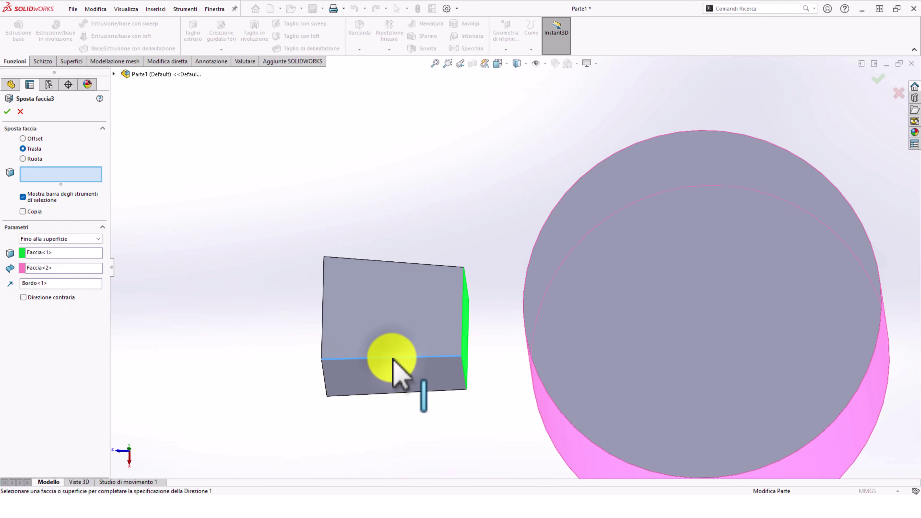
# - Choose the bar's green end face as Faccia<1> and a bar edge as move direction
pyautogui.click(41, 168)
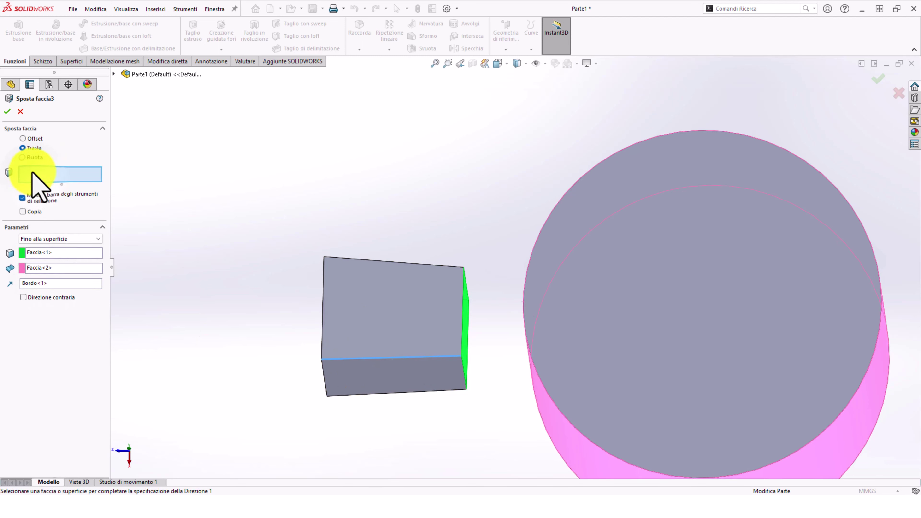
pyautogui.click(367, 291)
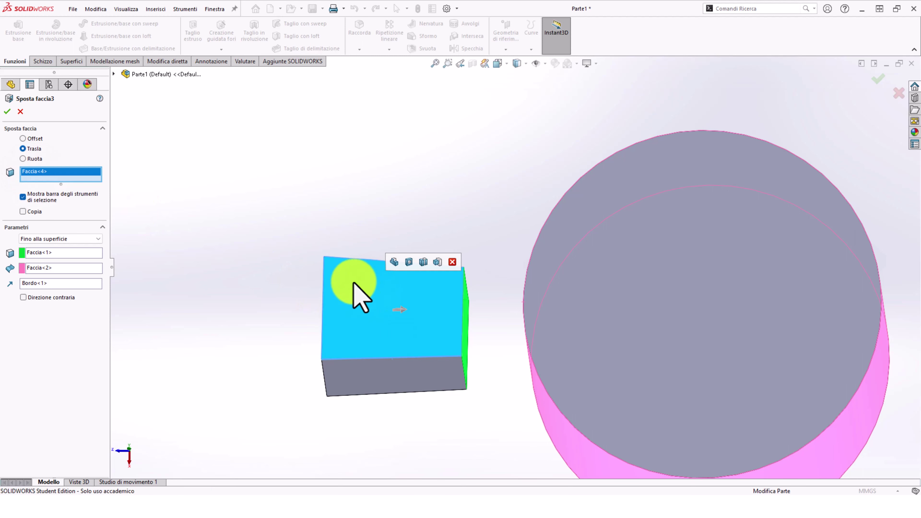
pyautogui.moveTo(354, 283); pyautogui.dragTo(359, 130, button='middle')
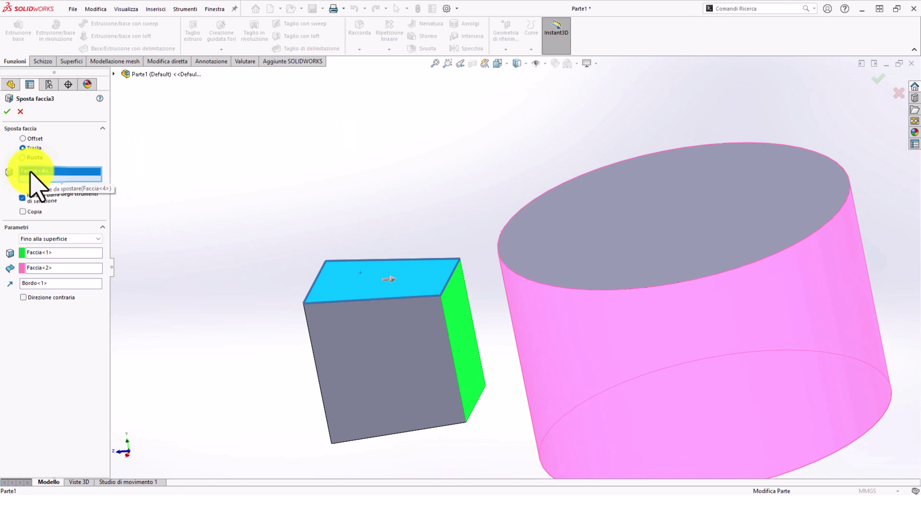
pyautogui.press('Delete')
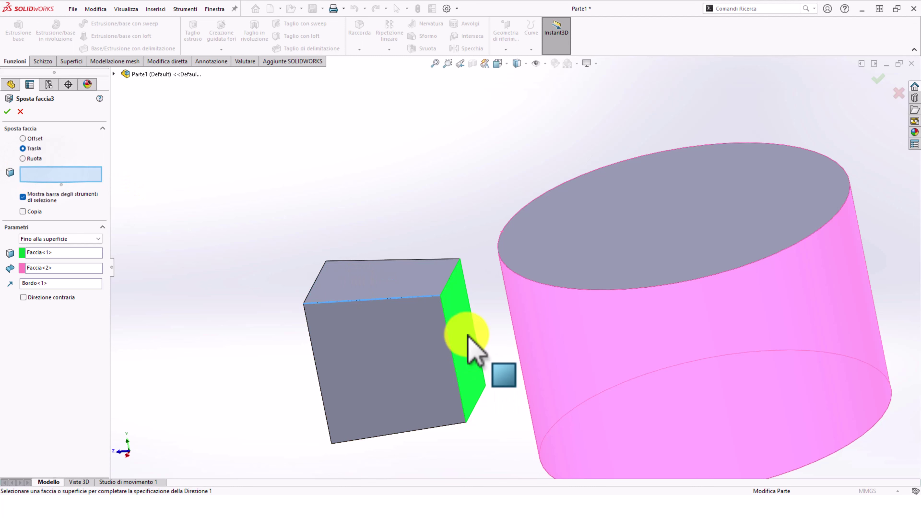
pyautogui.click(467, 335)
pyautogui.moveTo(401, 354); pyautogui.dragTo(418, 319, button='middle')
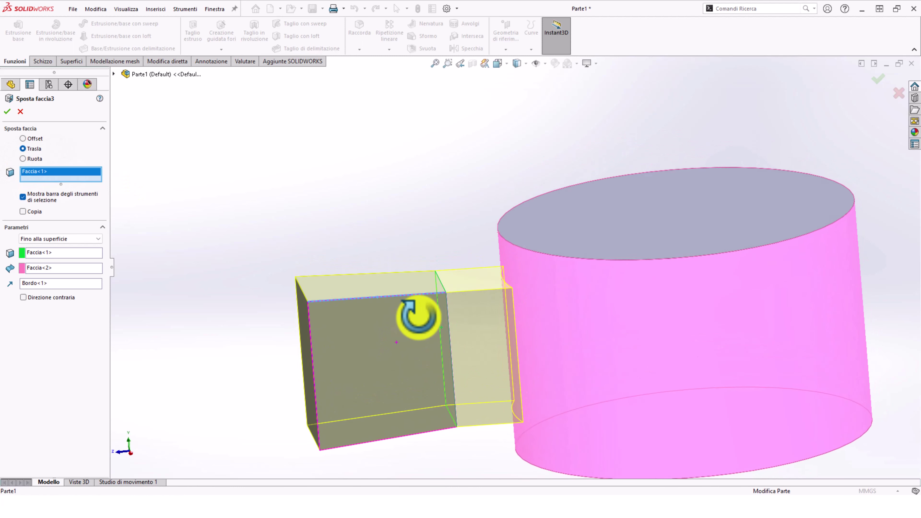
pyautogui.click(36, 285)
pyautogui.moveTo(360, 329); pyautogui.dragTo(458, 348, button='middle')
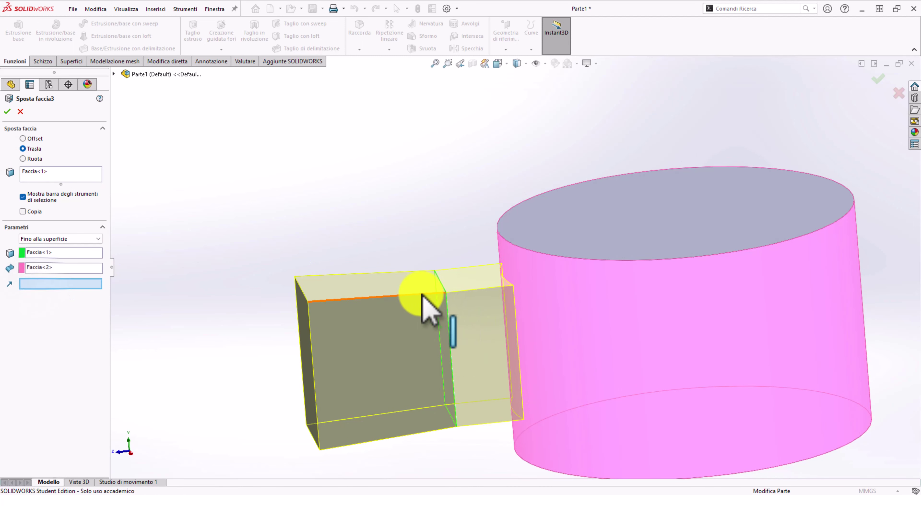
pyautogui.click(455, 346)
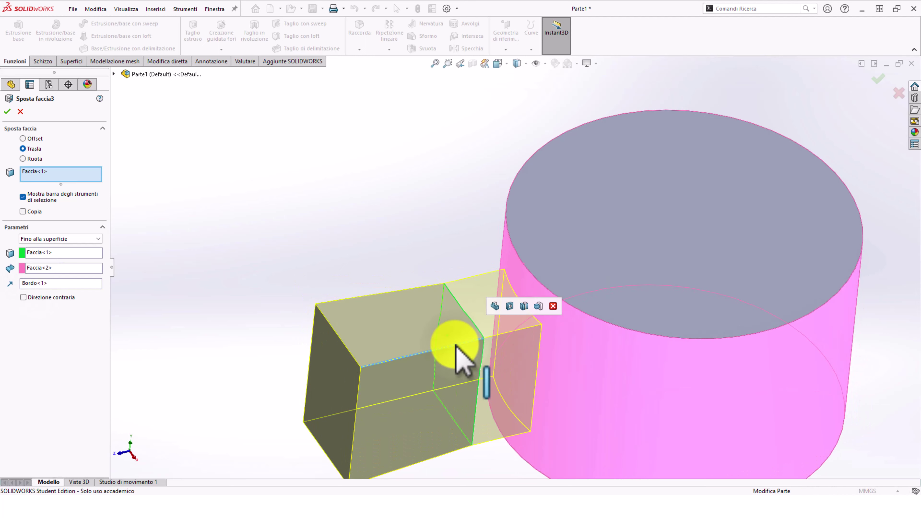
pyautogui.moveTo(457, 366)
pyautogui.mouseDown(button='middle')
pyautogui.moveTo(479, 422)
pyautogui.moveTo(466, 456)
pyautogui.mouseUp(button='middle')
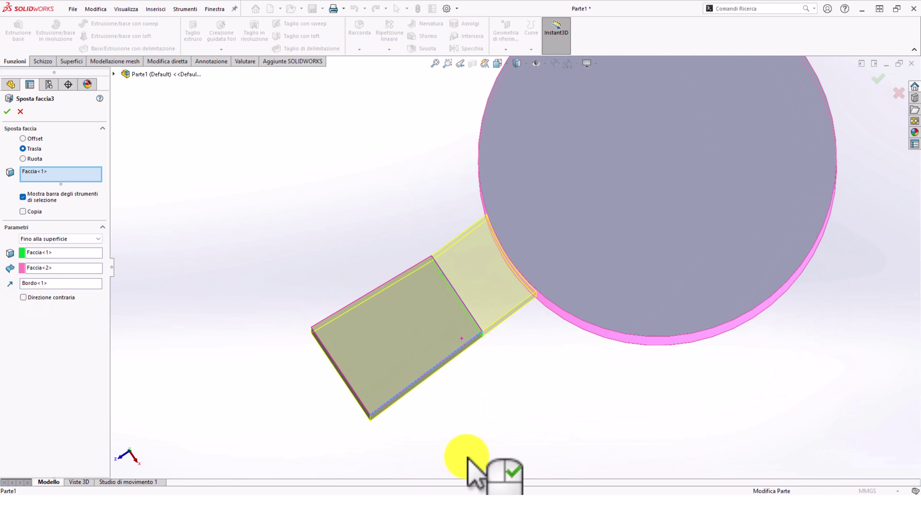
# - View the part Normal To, set the bar's top edge as direction, and apply Sposta faccia3
pyautogui.scroll(5, 515, 384)
pyautogui.press('space')
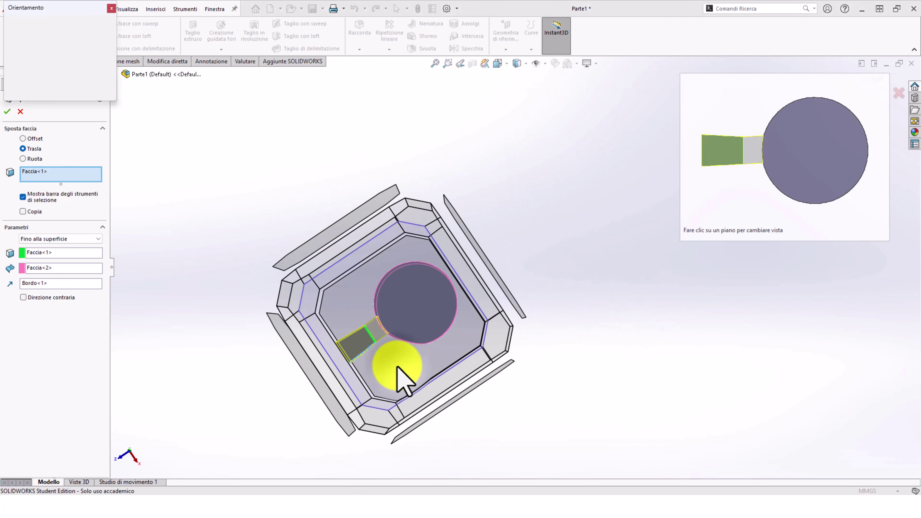
pyautogui.click(397, 364)
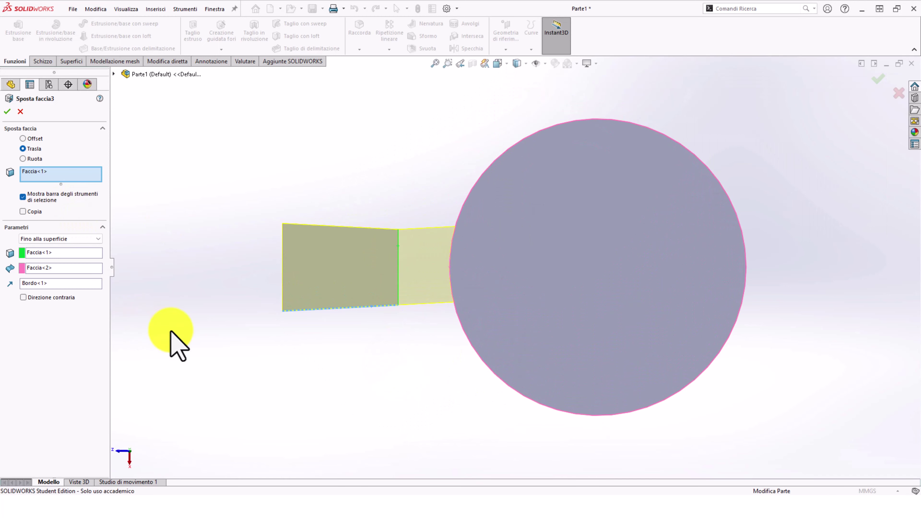
pyautogui.click(39, 284)
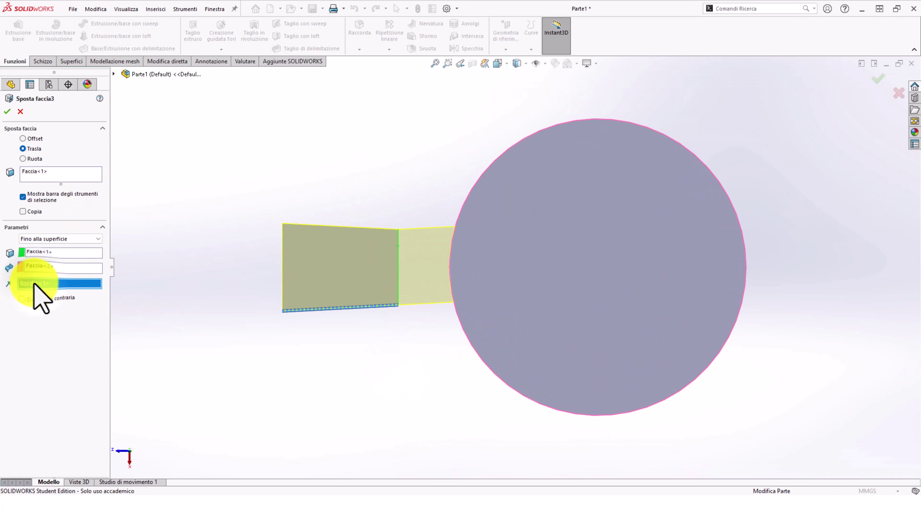
pyautogui.click(344, 228)
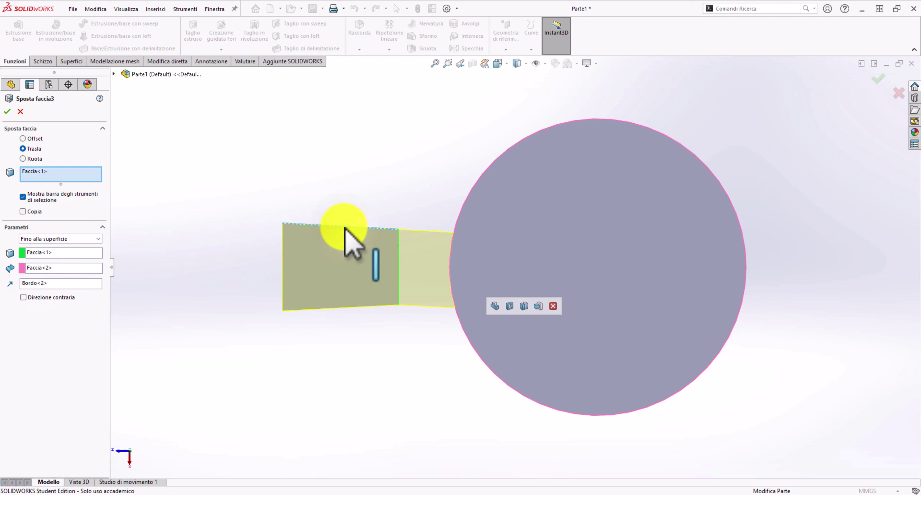
pyautogui.click(339, 307)
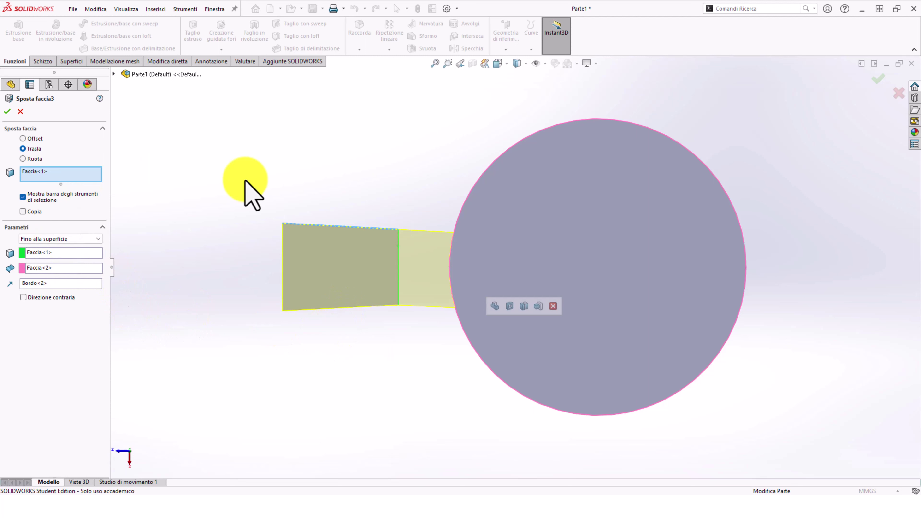
pyautogui.moveTo(437, 274); pyautogui.dragTo(427, 134, button='middle')
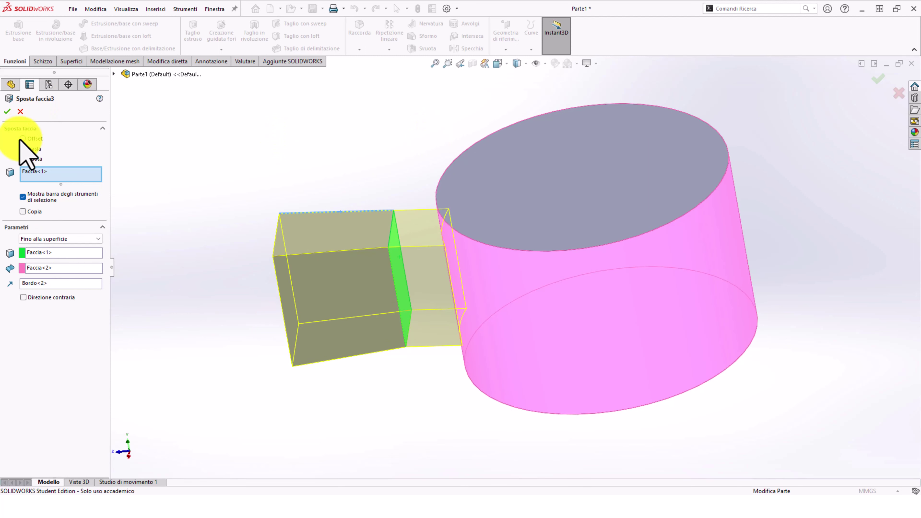
pyautogui.click(6, 111)
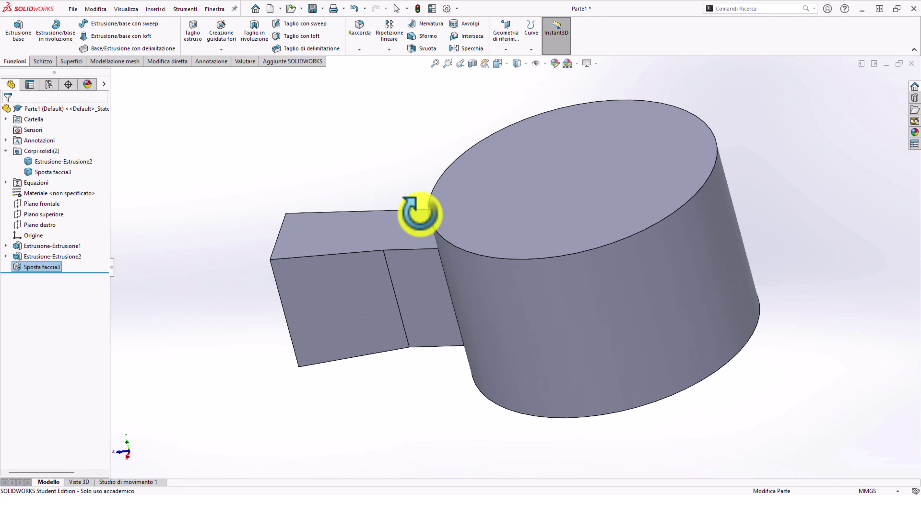
# - Change Sposta faccia3 to an Offset move of 60 mm
pyautogui.click(410, 275)
pyautogui.click(29, 277)
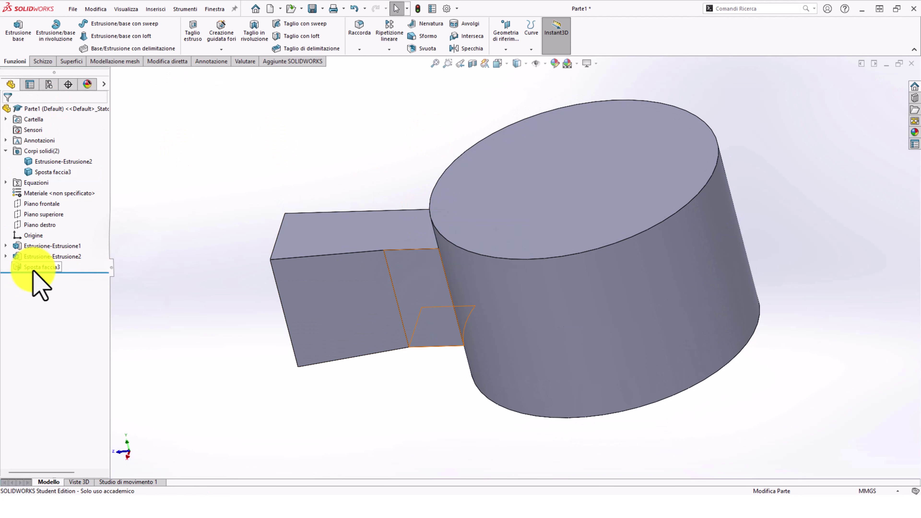
pyautogui.click(34, 269)
pyautogui.click(42, 240)
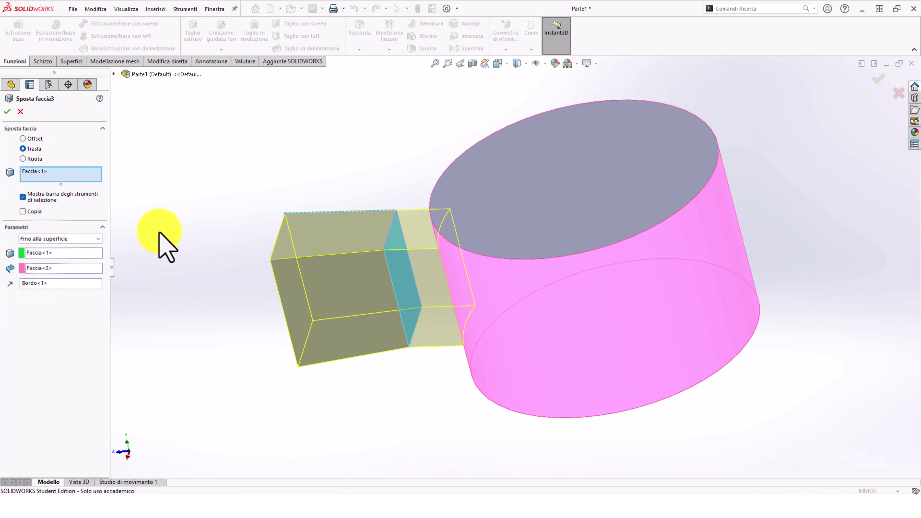
pyautogui.click(23, 138)
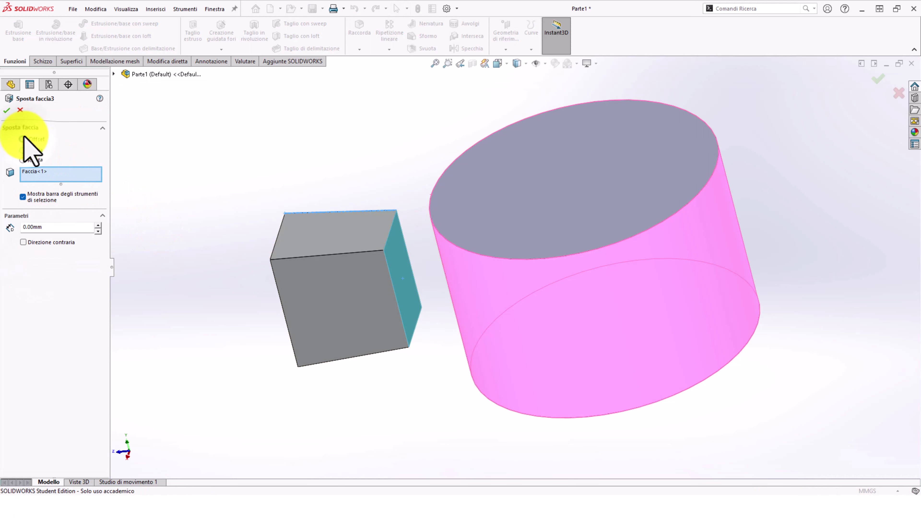
pyautogui.click(98, 225)
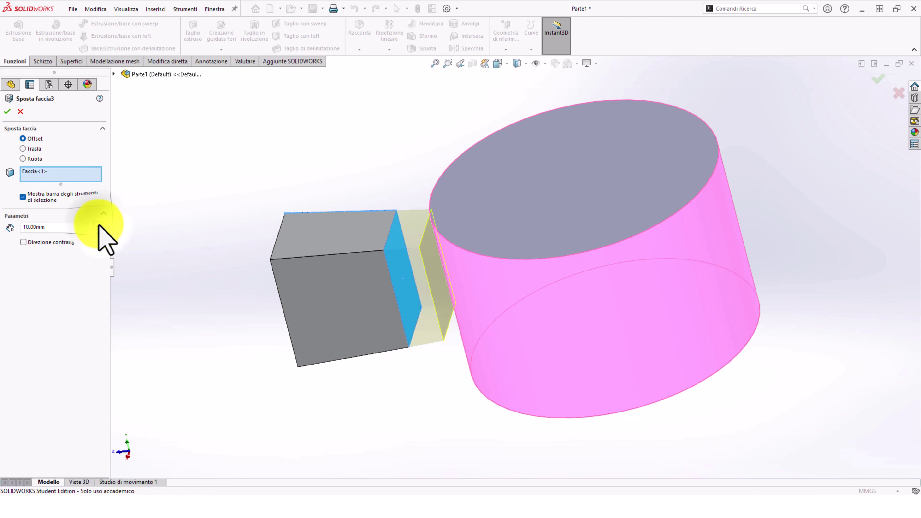
pyautogui.moveTo(446, 294)
pyautogui.mouseDown(button='middle')
pyautogui.moveTo(468, 248)
pyautogui.moveTo(413, 108)
pyautogui.mouseUp(button='middle')
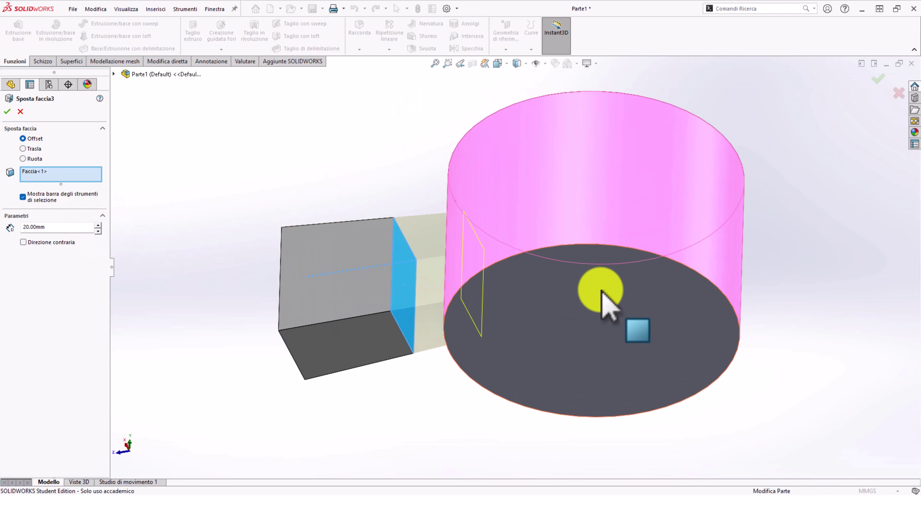
pyautogui.moveTo(609, 304); pyautogui.dragTo(247, 333, button='middle')
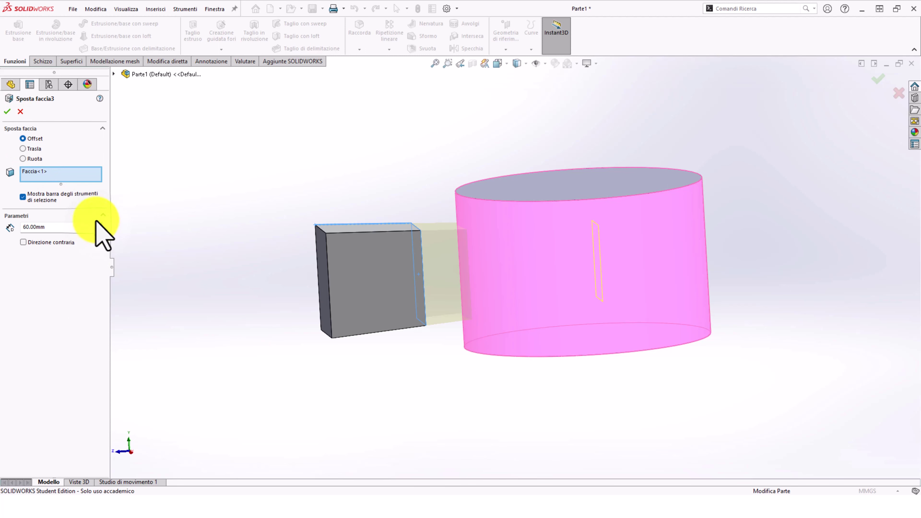
pyautogui.click(7, 111)
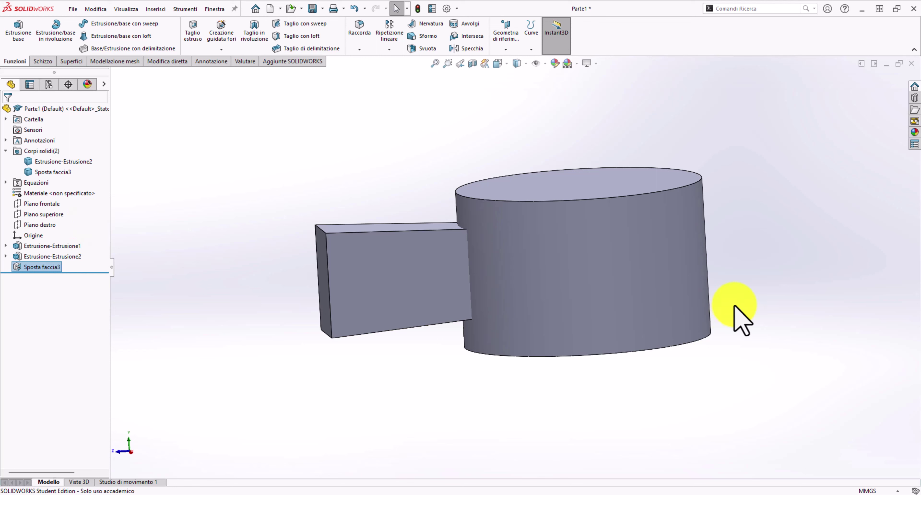
# - Open the cylinder sketch Schizzo2 for editing
pyautogui.click(598, 259)
pyautogui.moveTo(592, 263); pyautogui.dragTo(622, 362, button='middle')
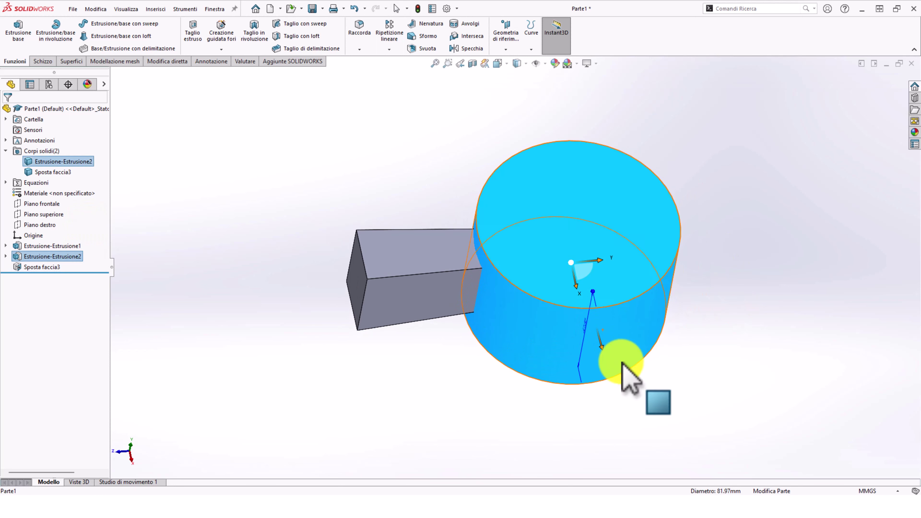
pyautogui.click(825, 249)
pyautogui.click(6, 246)
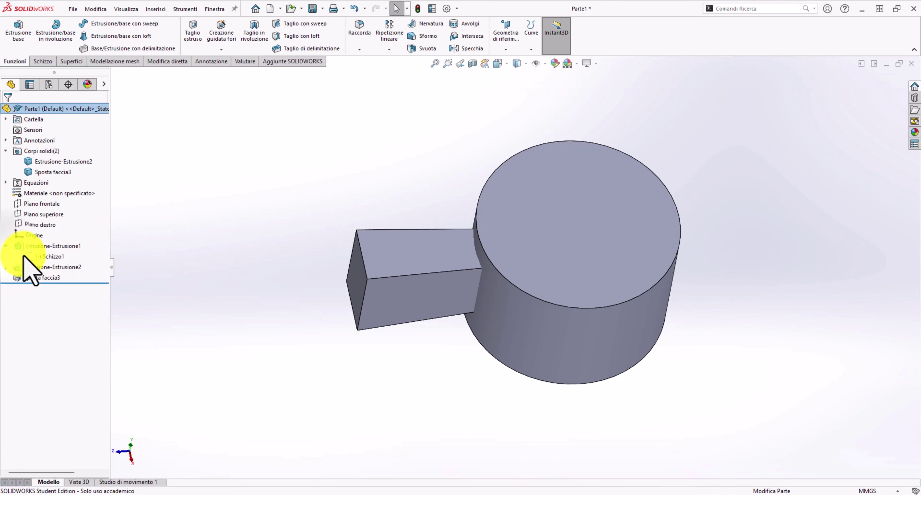
pyautogui.click(48, 256)
pyautogui.click(6, 266)
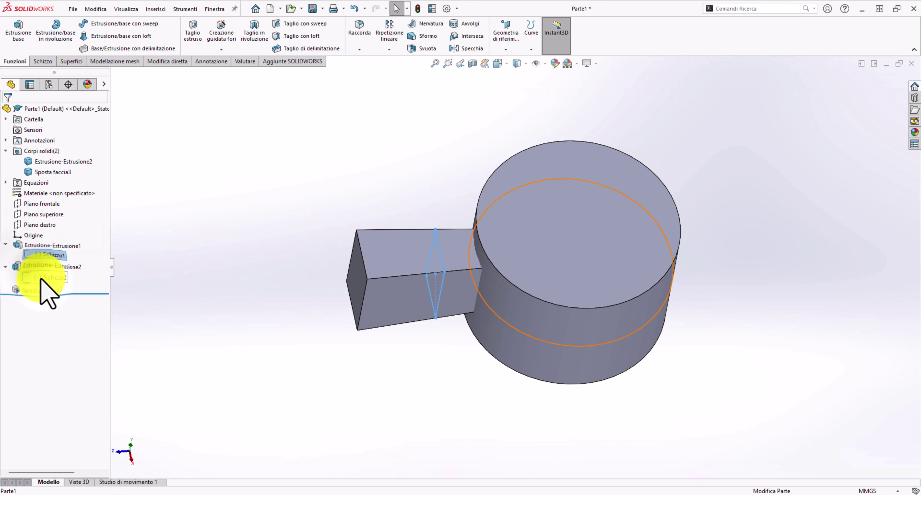
pyautogui.click(47, 278)
pyautogui.click(64, 250)
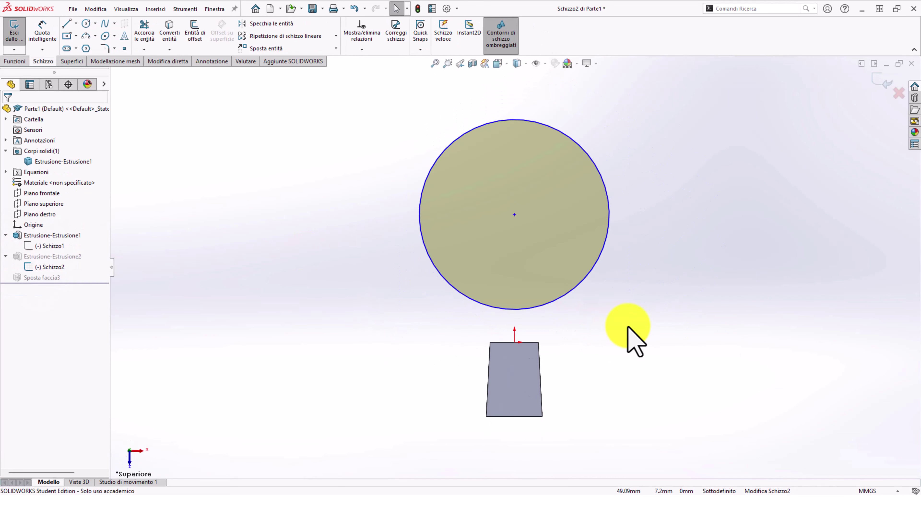
# - Dimension the circle's diameter as 30 mm
pyautogui.moveTo(669, 347); pyautogui.dragTo(657, 284, button='right')
pyautogui.click(586, 245)
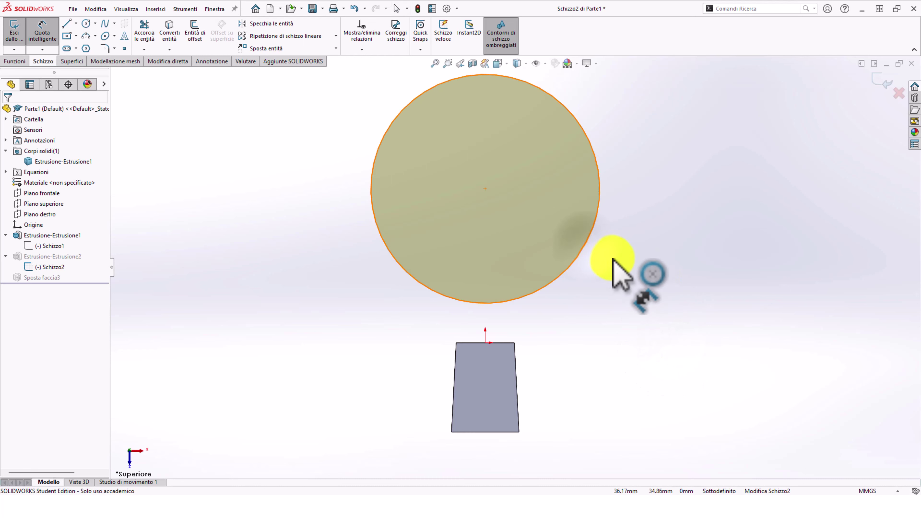
pyautogui.click(625, 268)
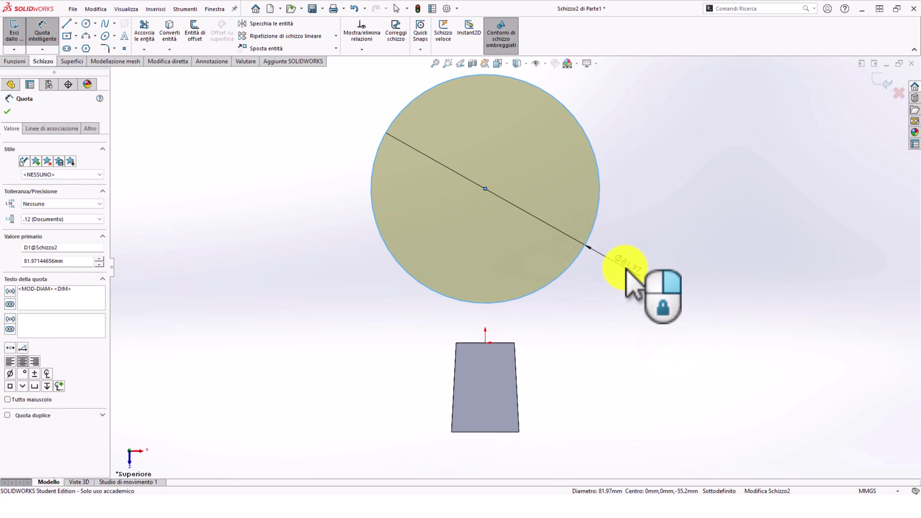
pyautogui.write('30')
pyautogui.press('Return')
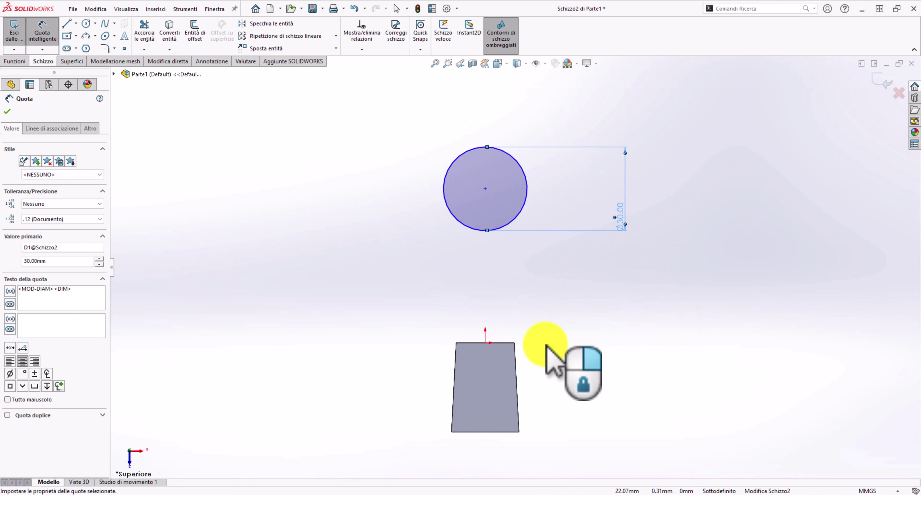
# - Dimension the circle centre 90 mm from the bar's top edge and exit the sketch
pyautogui.click(502, 343)
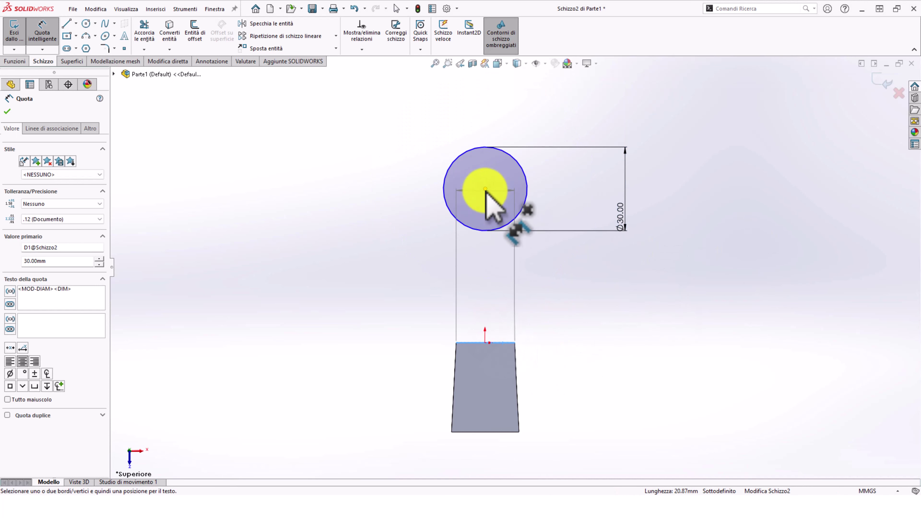
pyautogui.click(485, 189)
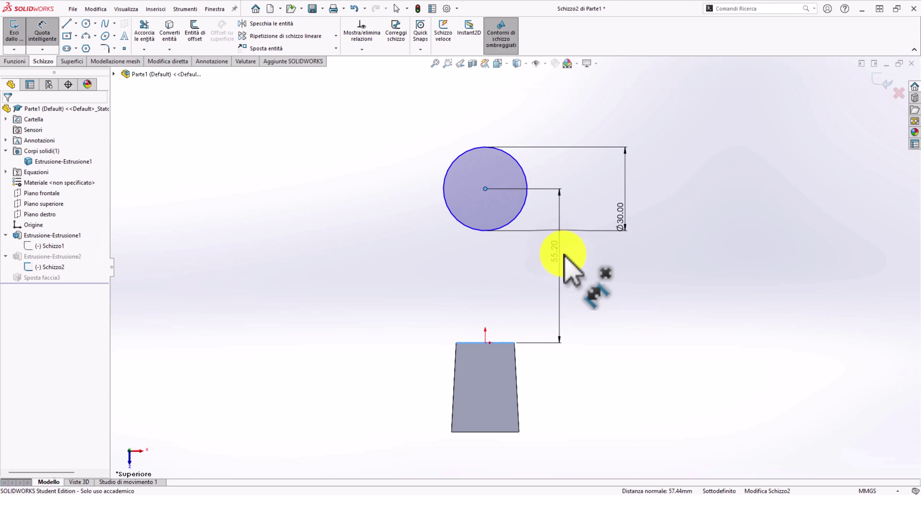
pyautogui.click(563, 254)
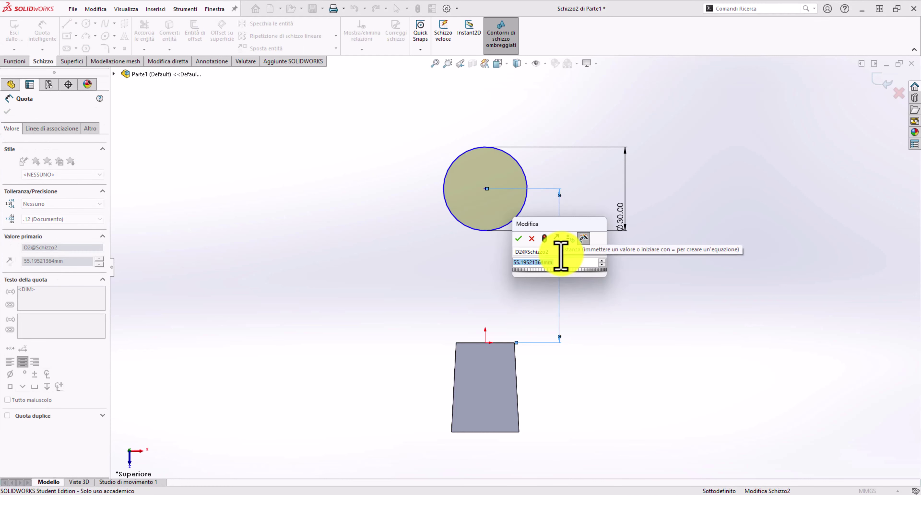
pyautogui.write('0')
pyautogui.press('BackSpace')
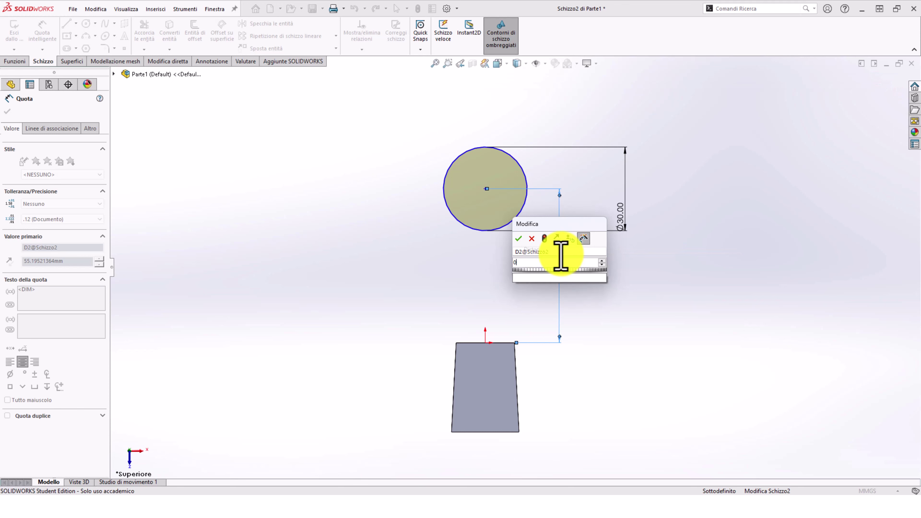
pyautogui.write('90.00mm')
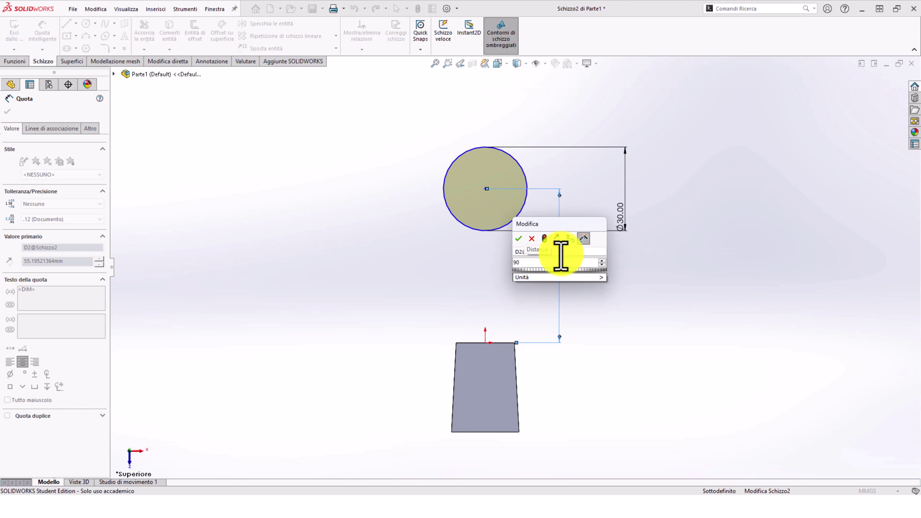
pyautogui.click(518, 238)
pyautogui.click(883, 85)
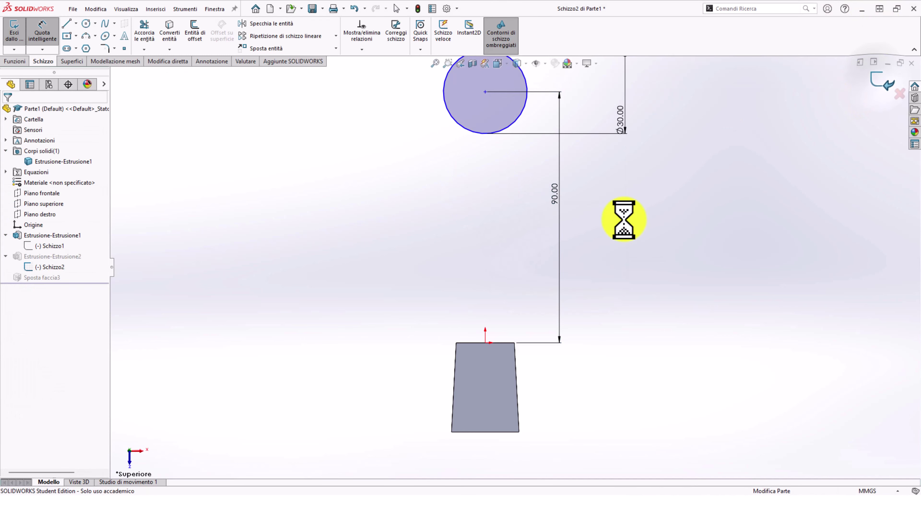
# - Re-edit and confirm Sposta faccia3 at a 90 mm offset so the bar meets the cylinder
pyautogui.moveTo(612, 243)
pyautogui.mouseDown(button='middle')
pyautogui.moveTo(612, 77)
pyautogui.moveTo(595, 178)
pyautogui.mouseUp(button='middle')
pyautogui.scroll(5, 596, 179)
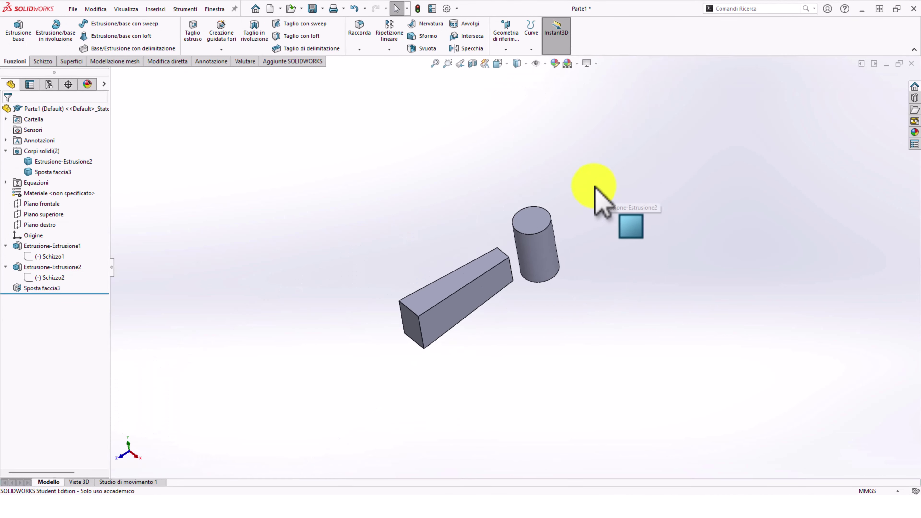
pyautogui.scroll(2, 594, 187)
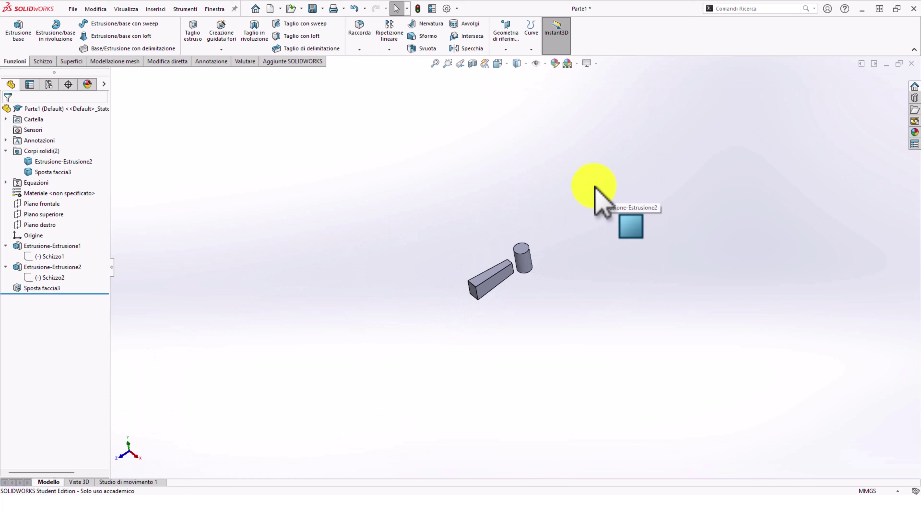
pyautogui.scroll(-3, 540, 231)
pyautogui.moveTo(33, 289)
pyautogui.mouseDown()
pyautogui.moveTo(38, 306)
pyautogui.moveTo(37, 264)
pyautogui.mouseUp()
pyautogui.click(45, 268)
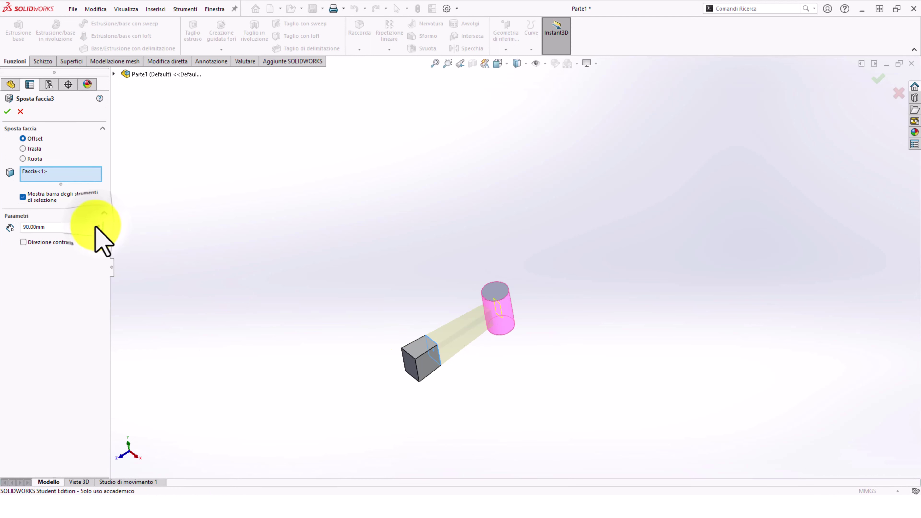
pyautogui.click(7, 111)
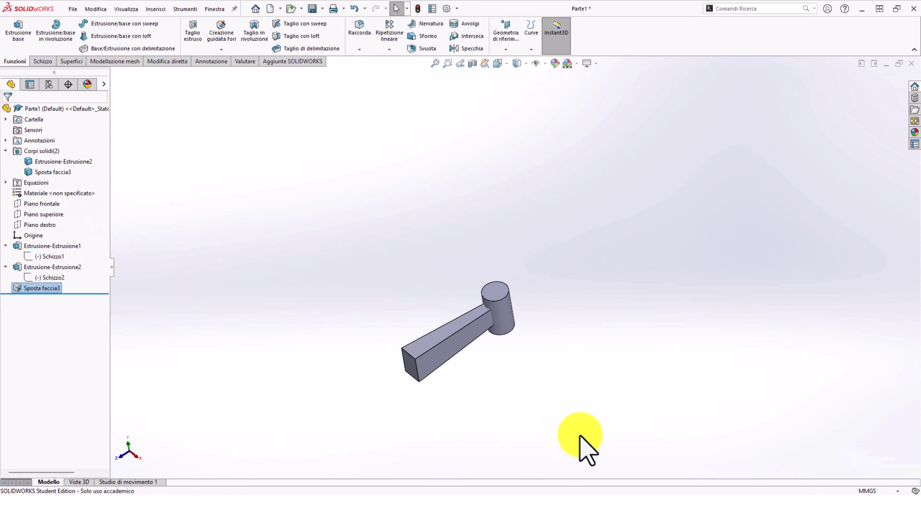
pyautogui.moveTo(580, 446)
pyautogui.mouseDown(button='middle')
pyautogui.moveTo(559, 298)
pyautogui.moveTo(514, 345)
pyautogui.mouseUp(button='middle')
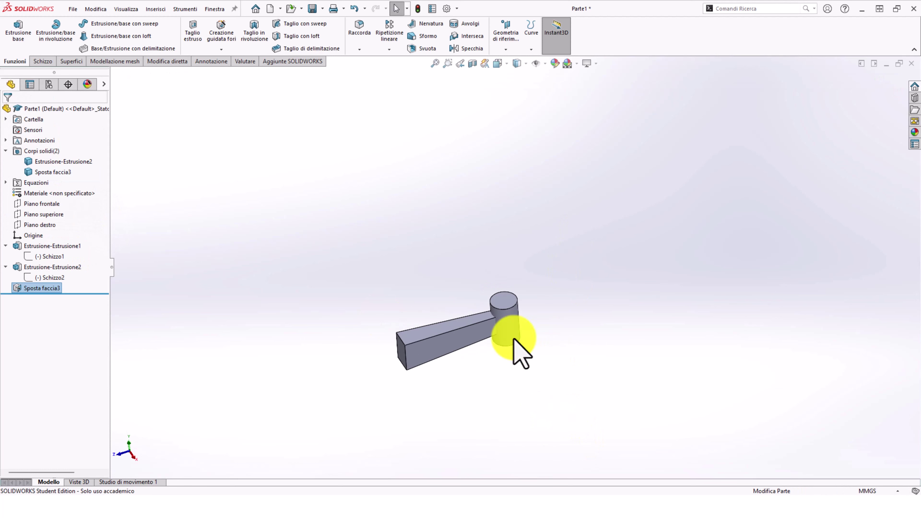
# - Select the bar and cylinder bodies and Combine them with Add into Abbina2
pyautogui.click(68, 162)
pyautogui.keyDown('ctrl'); pyautogui.click(64, 172); pyautogui.keyUp('ctrl')
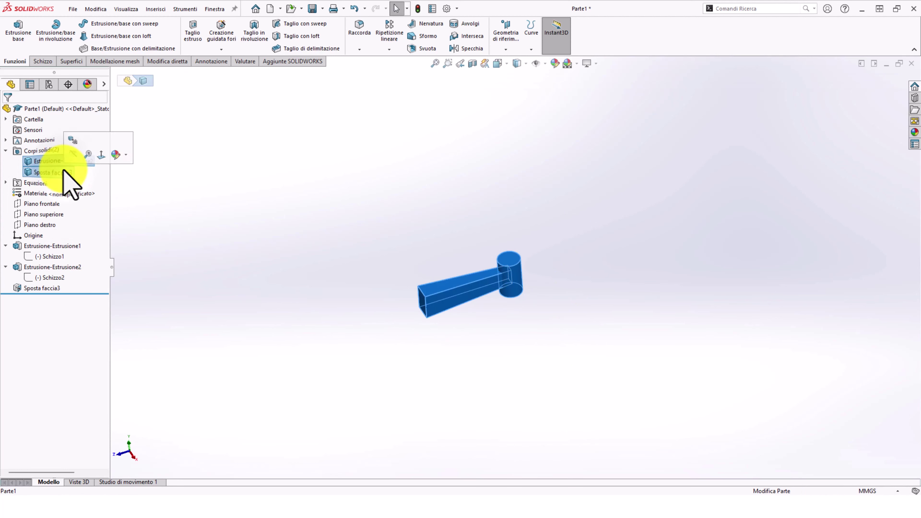
pyautogui.click(441, 183)
pyautogui.click(73, 162)
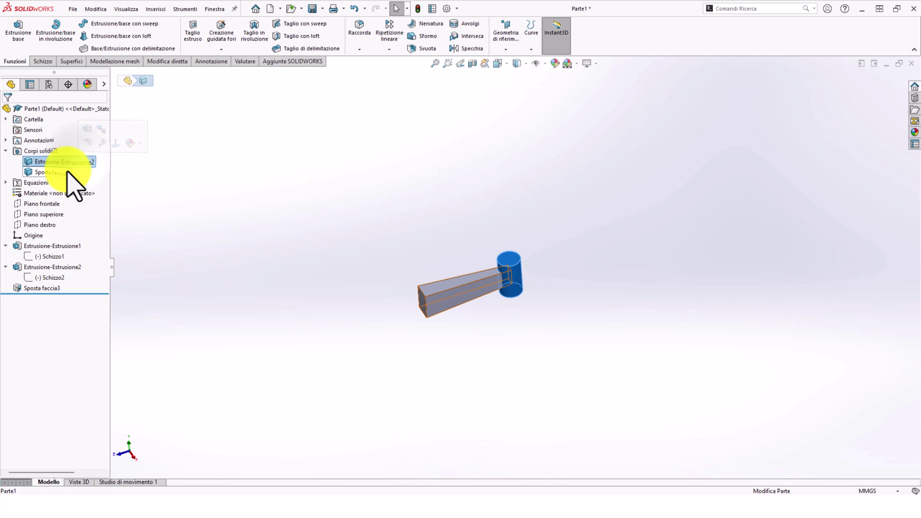
pyautogui.rightClick(66, 174)
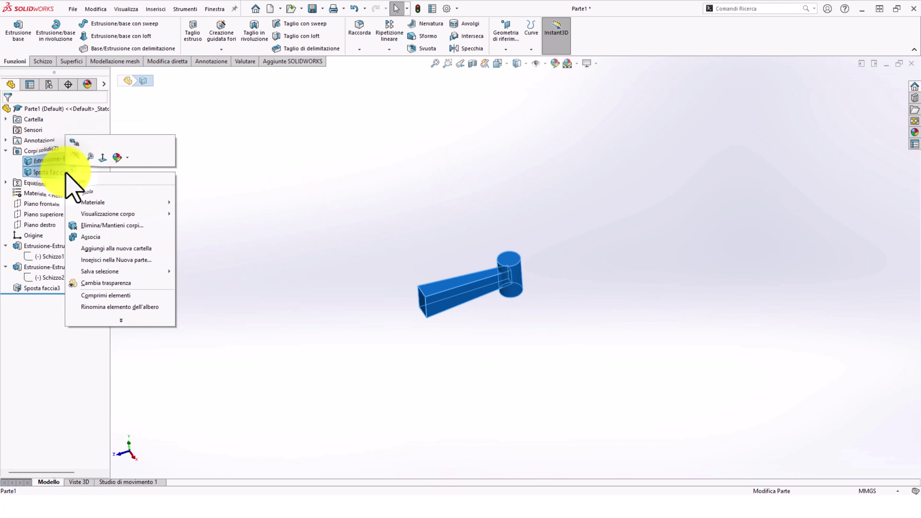
pyautogui.click(117, 243)
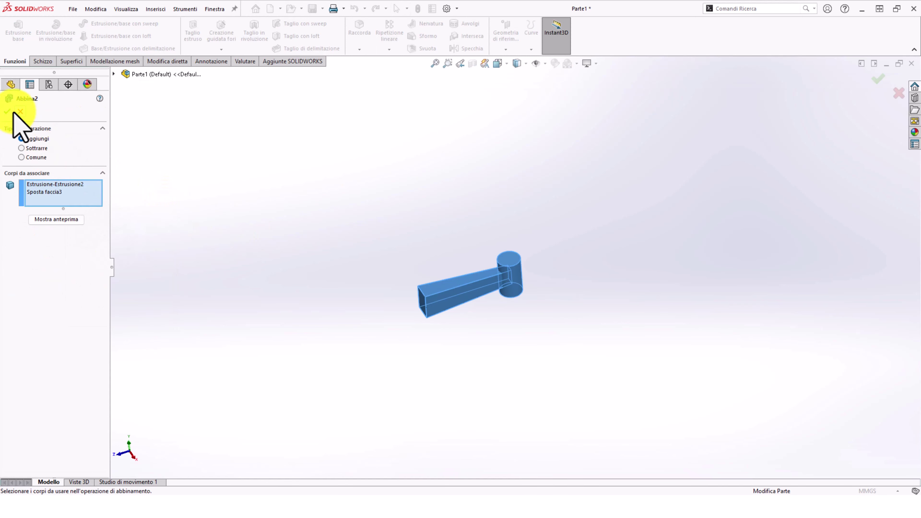
pyautogui.click(11, 112)
# - Start a 4 mm fillet on the vertical bar–cylinder junction edge
pyautogui.click(446, 268)
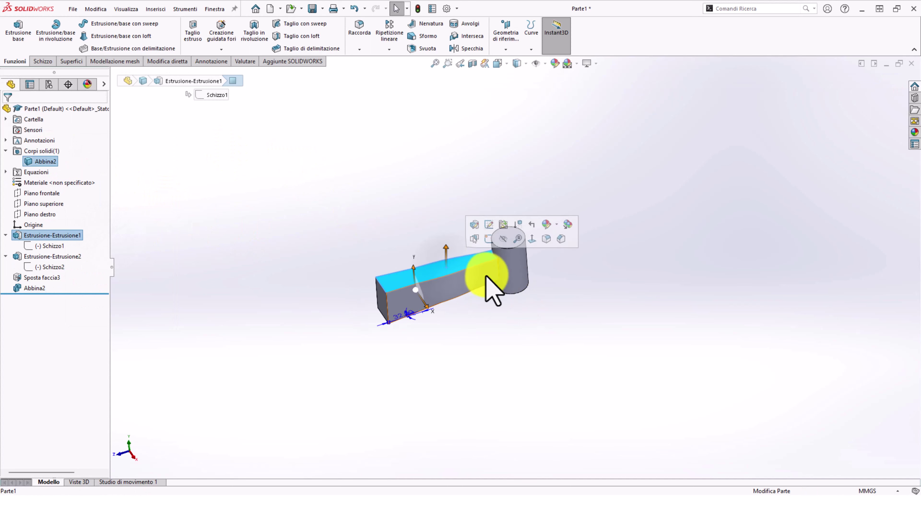
pyautogui.scroll(-8, 486, 277)
pyautogui.click(543, 251)
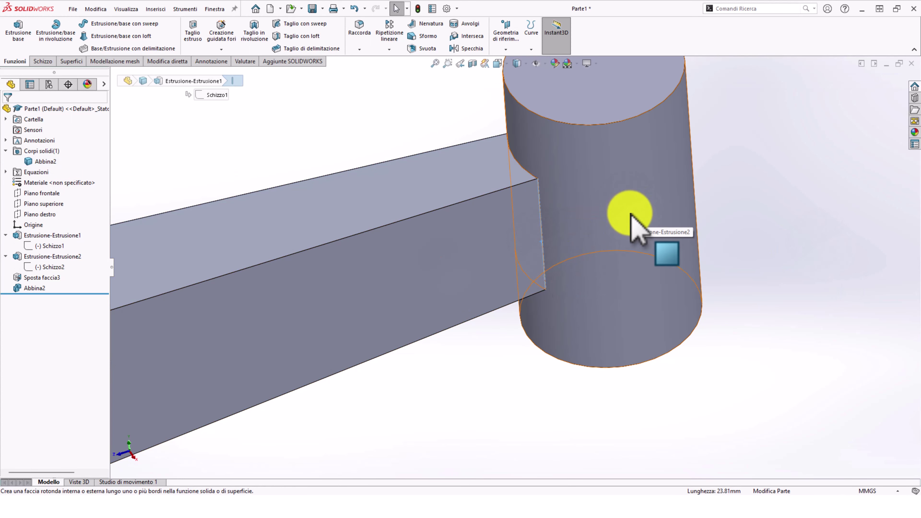
pyautogui.click(543, 237)
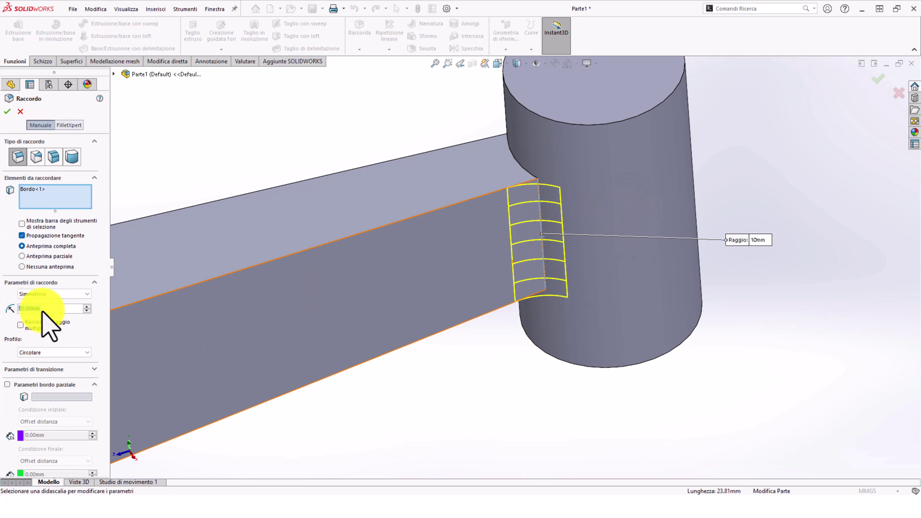
pyautogui.click(49, 308)
pyautogui.write('4')
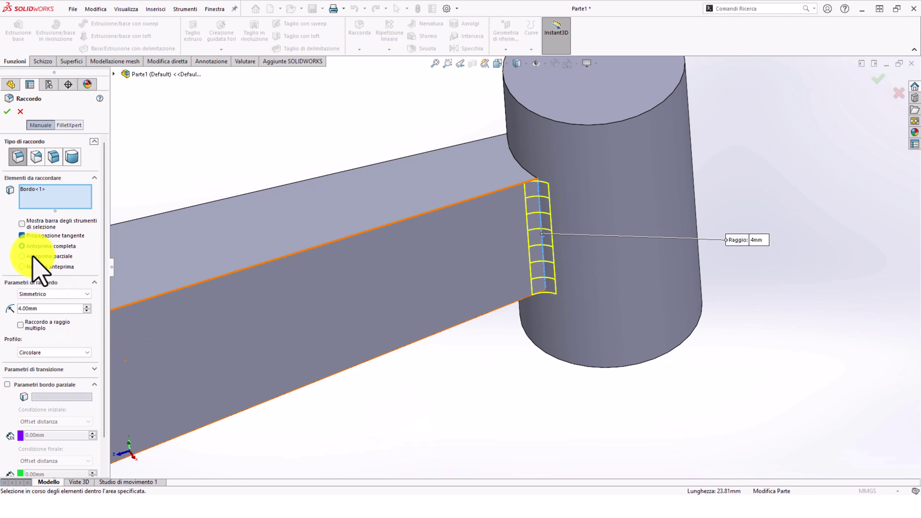
# - Add the other three bar–cylinder junction edges to the fillet and confirm it
pyautogui.click(522, 167)
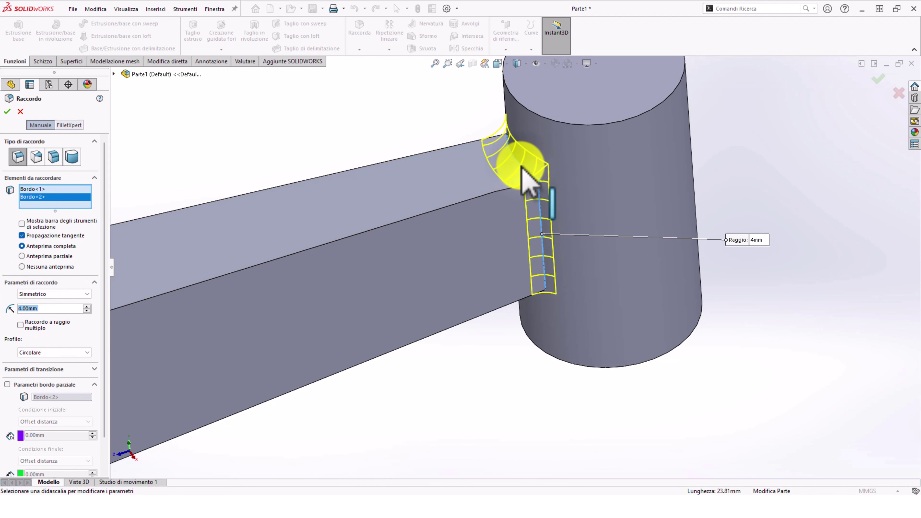
pyautogui.moveTo(534, 237); pyautogui.dragTo(559, 62, button='middle')
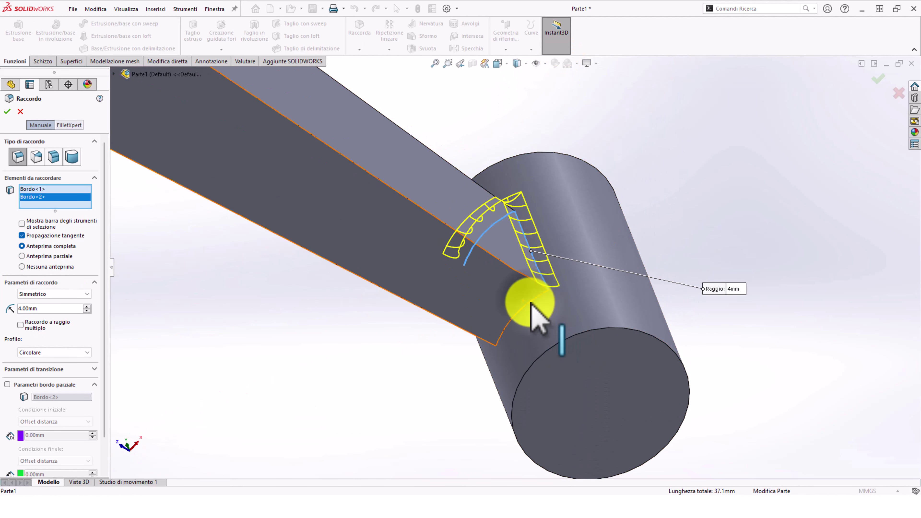
pyautogui.click(530, 312)
pyautogui.moveTo(539, 325); pyautogui.dragTo(644, 309, button='middle')
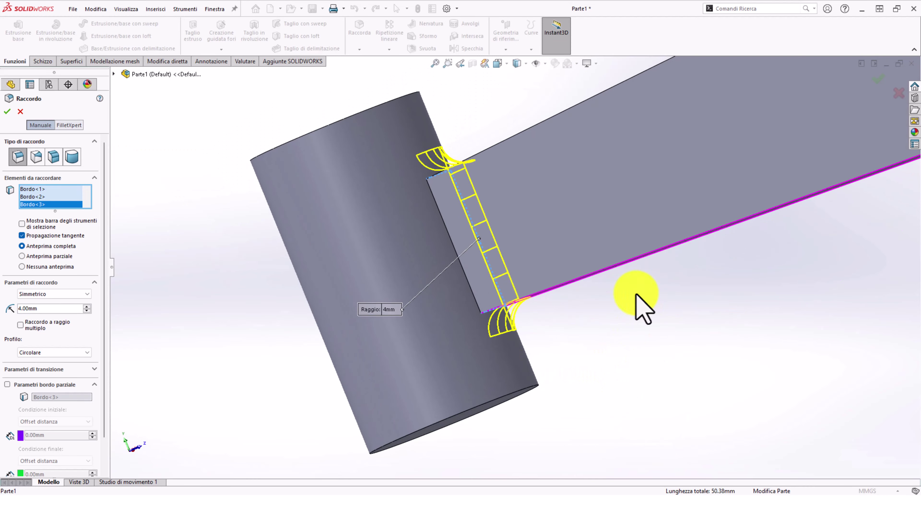
pyautogui.click(473, 298)
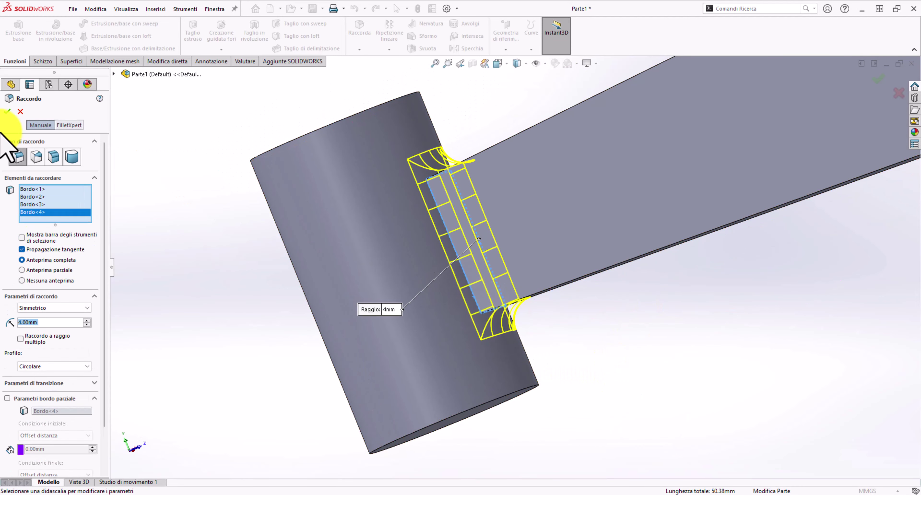
pyautogui.click(9, 110)
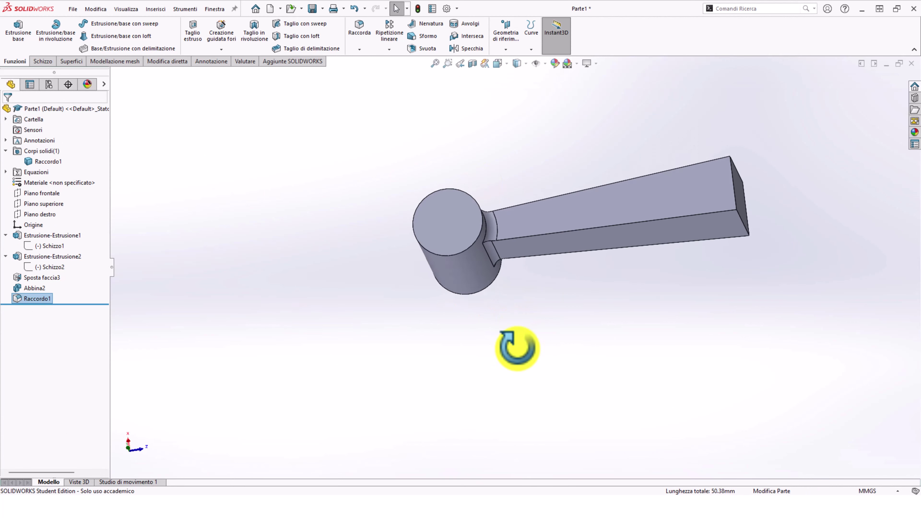
pyautogui.moveTo(469, 181)
pyautogui.mouseDown(button='middle')
pyautogui.moveTo(496, 283)
pyautogui.moveTo(452, 154)
pyautogui.moveTo(500, 305)
pyautogui.moveTo(479, 346)
pyautogui.moveTo(680, 275)
pyautogui.mouseUp(button='middle')
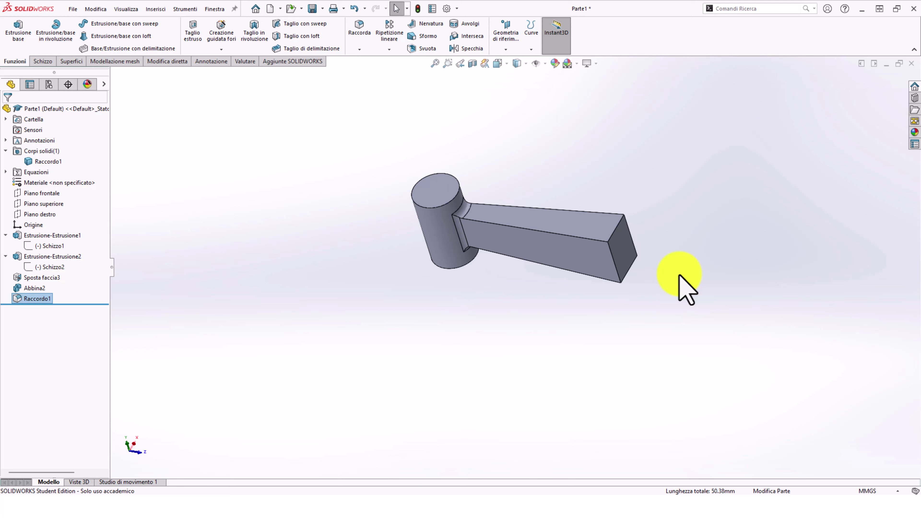
# - Reopen Sposta faccia3 for editing to show its 90.00mm offset of the bar's end face
pyautogui.click(41, 278)
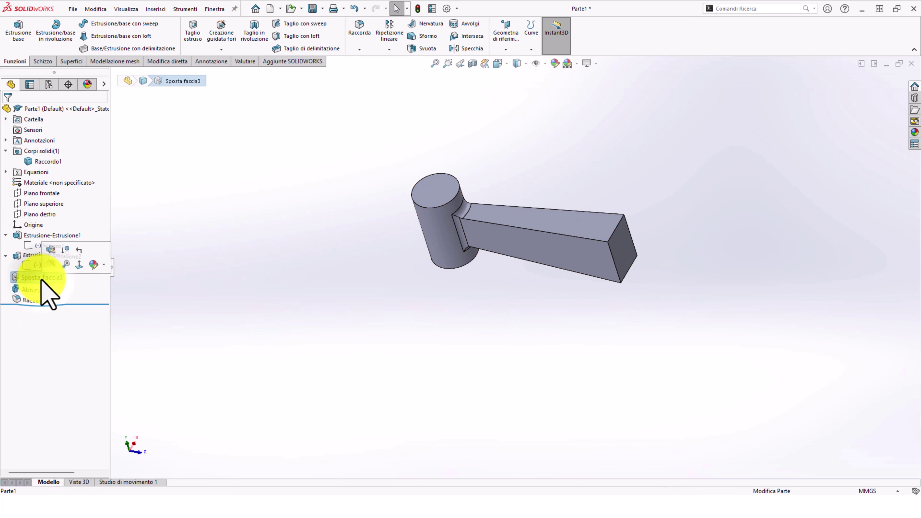
pyautogui.click(50, 249)
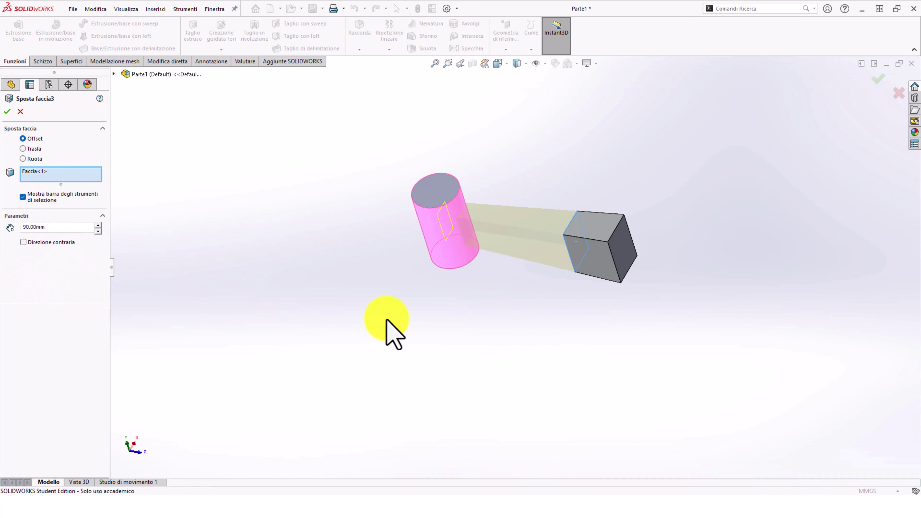